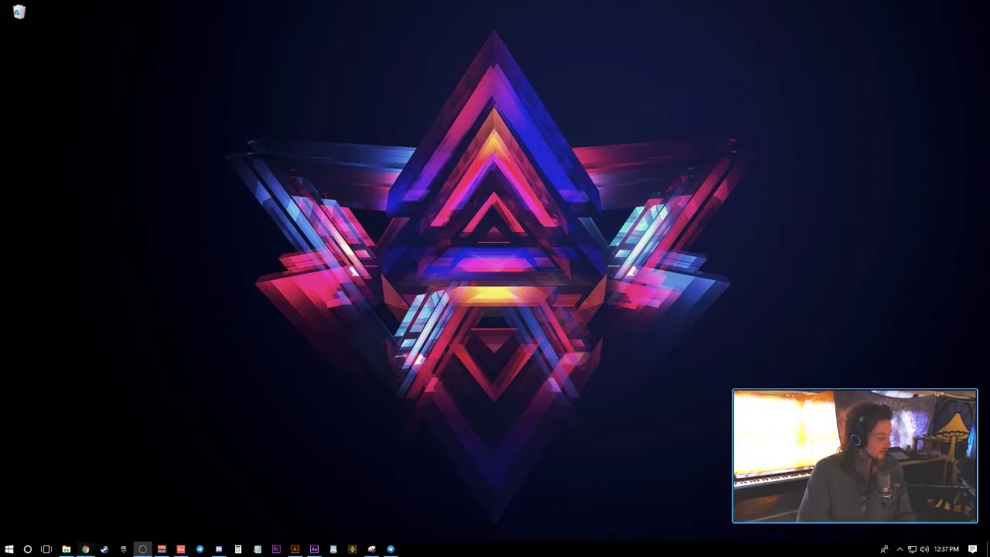
Search the Chrome Web Store for 'meta mask' and open the MetaMask extension's page.
left_click(58, 495)
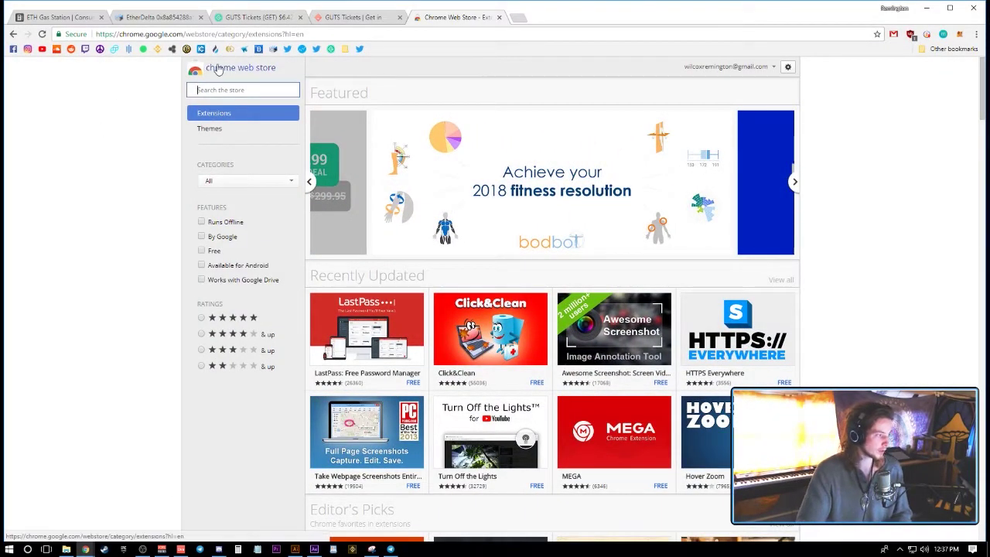
type("meta mask")
key("Return")
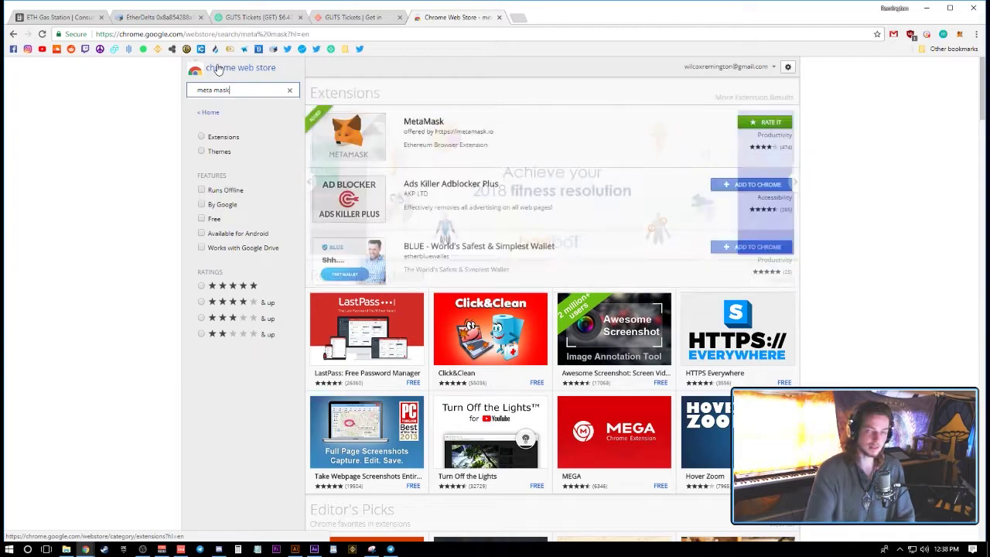
left_click(591, 154)
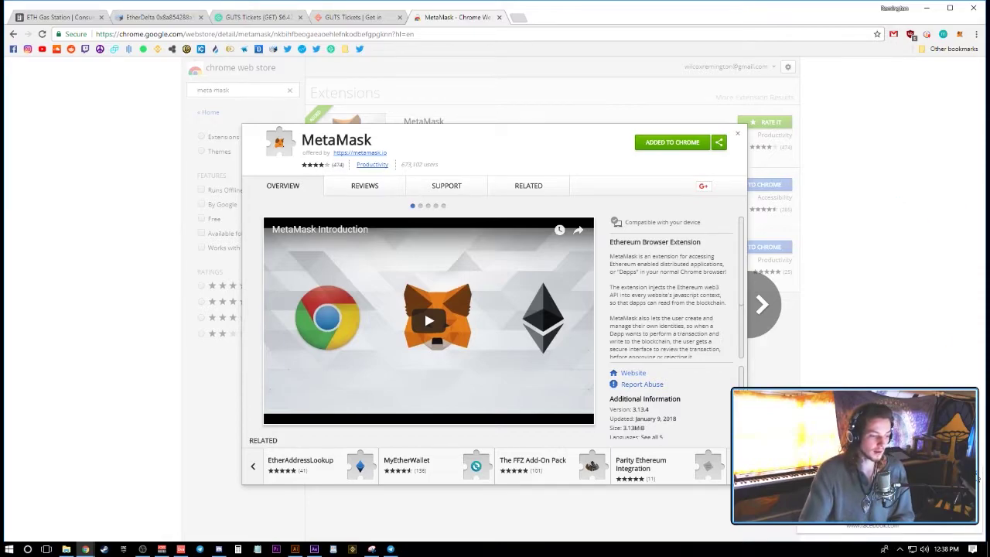
Copy Account 1's wallet address from the MetaMask account menu.
left_click(960, 35)
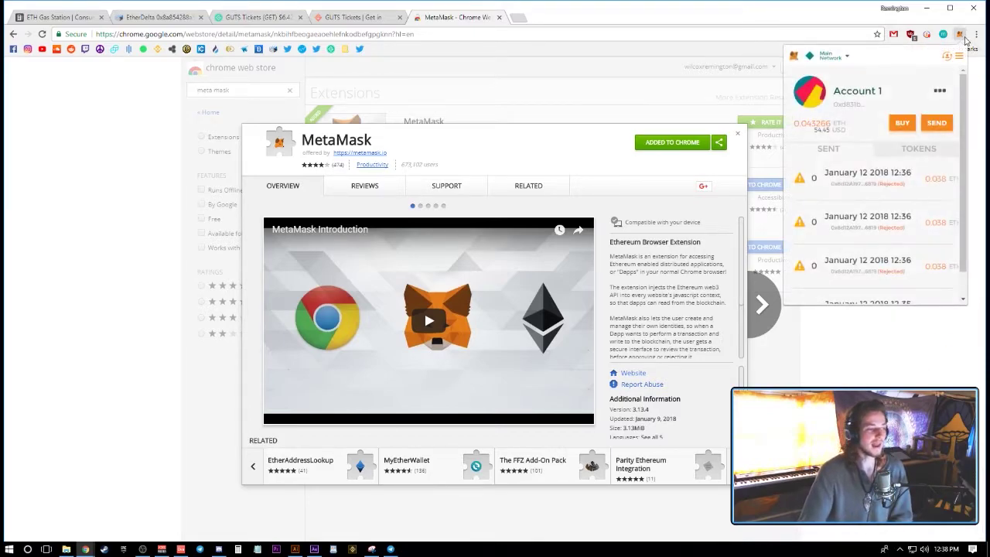
left_click(963, 37)
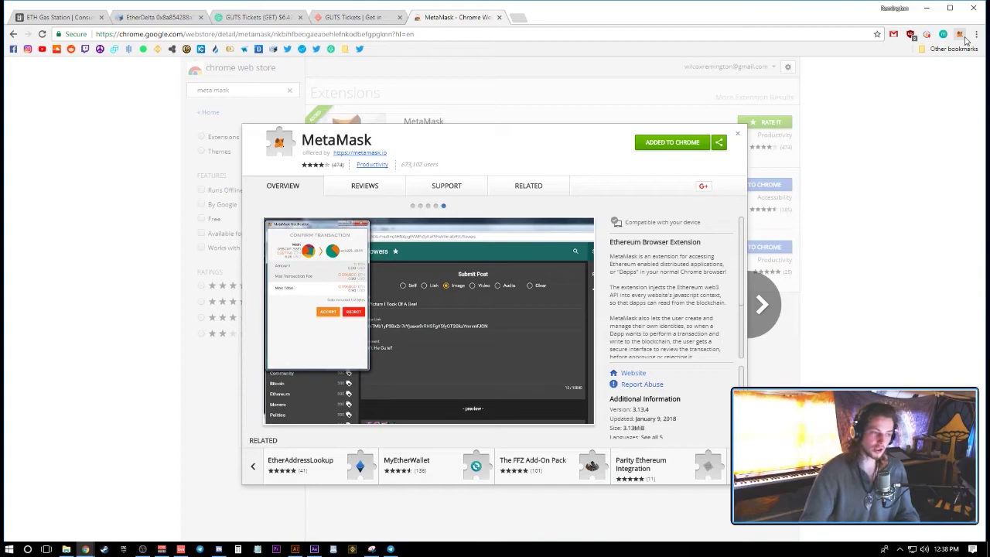
left_click(960, 36)
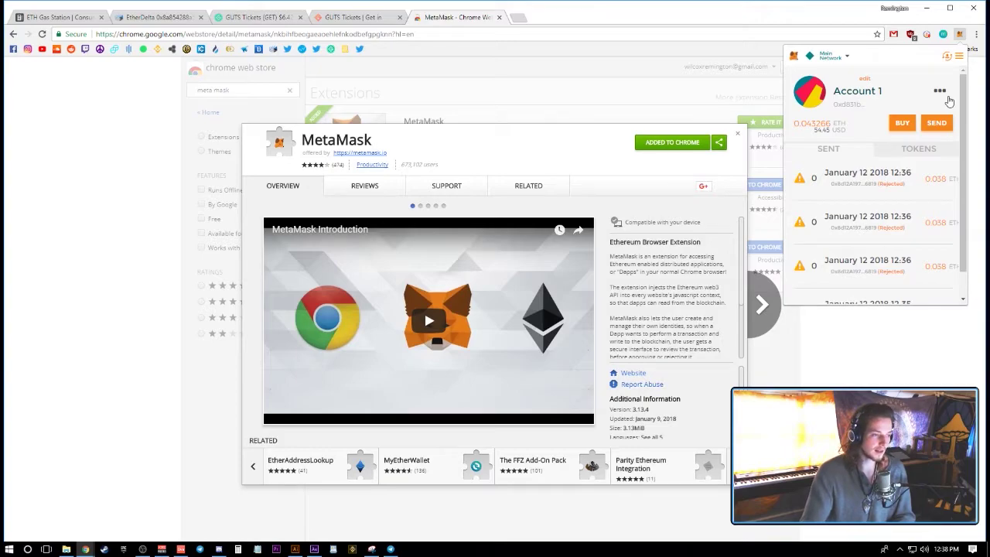
left_click(941, 91)
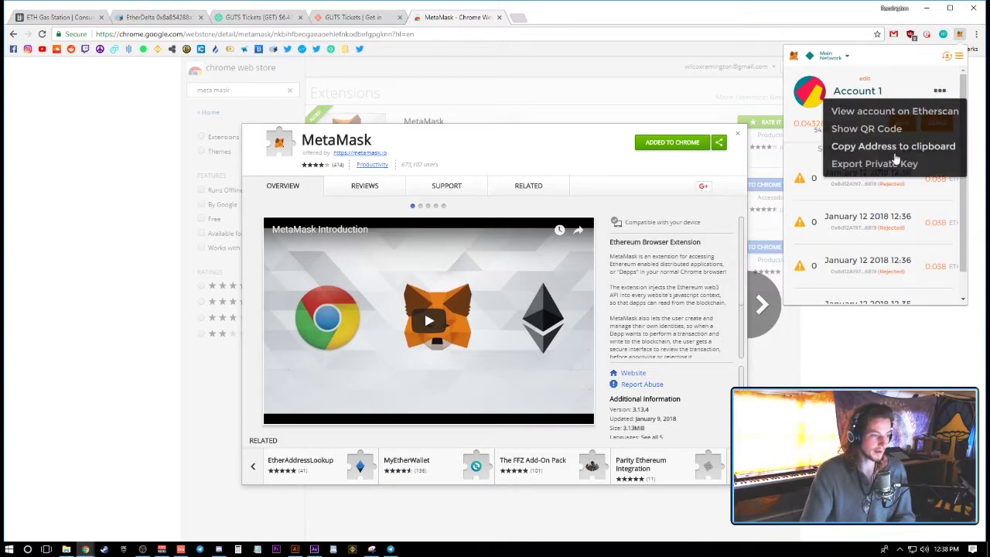
left_click(895, 153)
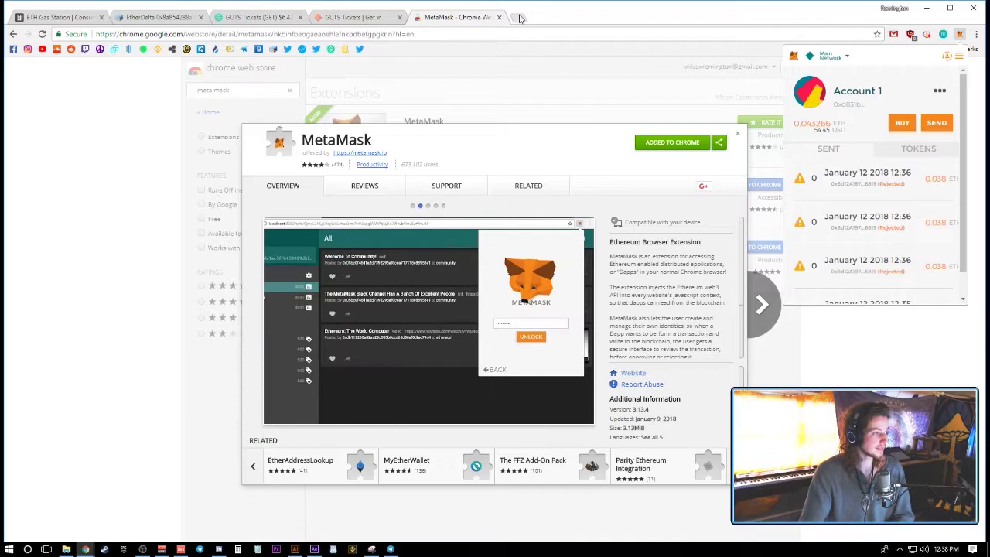
Paste the copied wallet address into a new Chrome tab's address bar and select it.
left_click(520, 17)
key("ctrl+v")
key("ctrl+a")
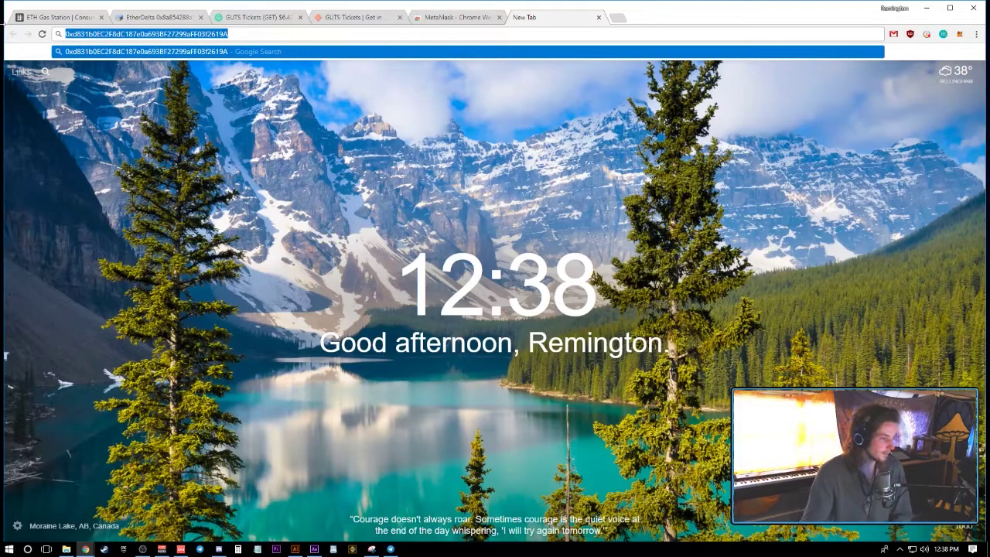
Check the wallet balance in MetaMask, then return to EtherDelta's Guaranteed E/ETH market showing 0.043 ETH.
left_click(557, 152)
left_click(959, 35)
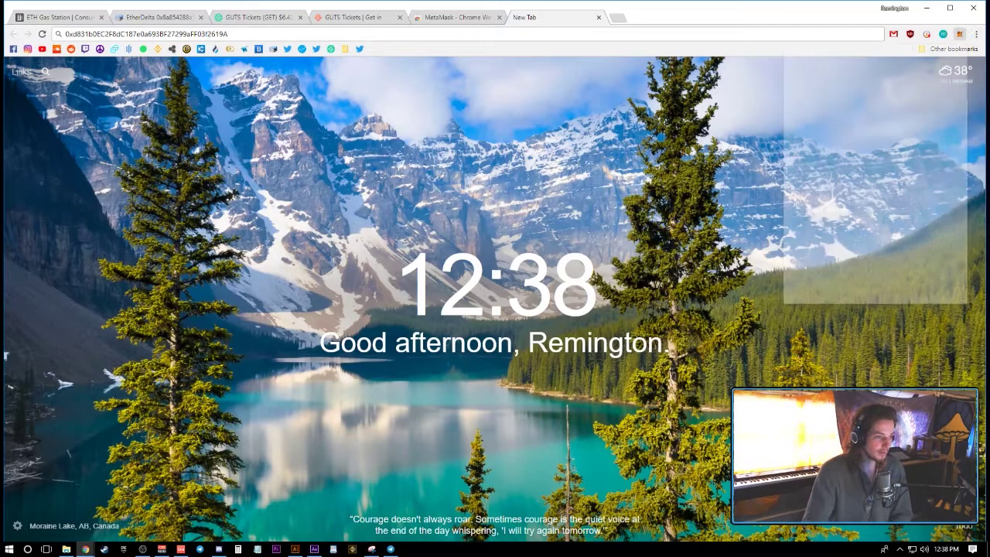
left_click_drag(813, 129, 835, 130)
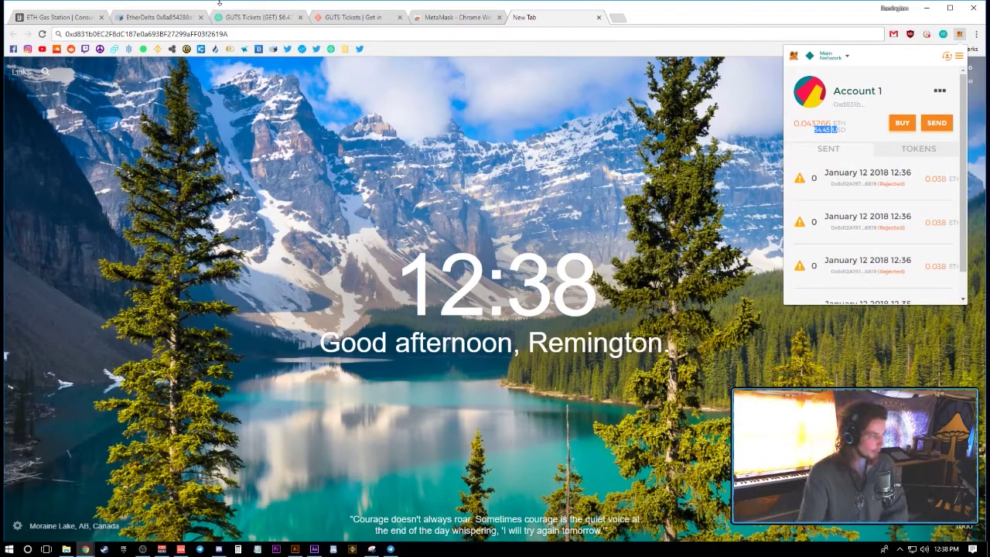
left_click(170, 18)
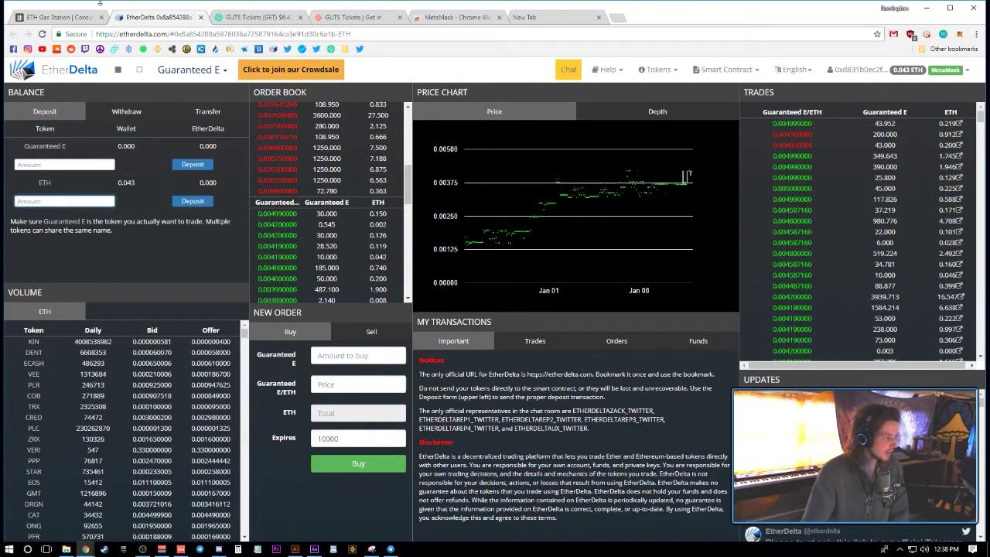
left_click(232, 34)
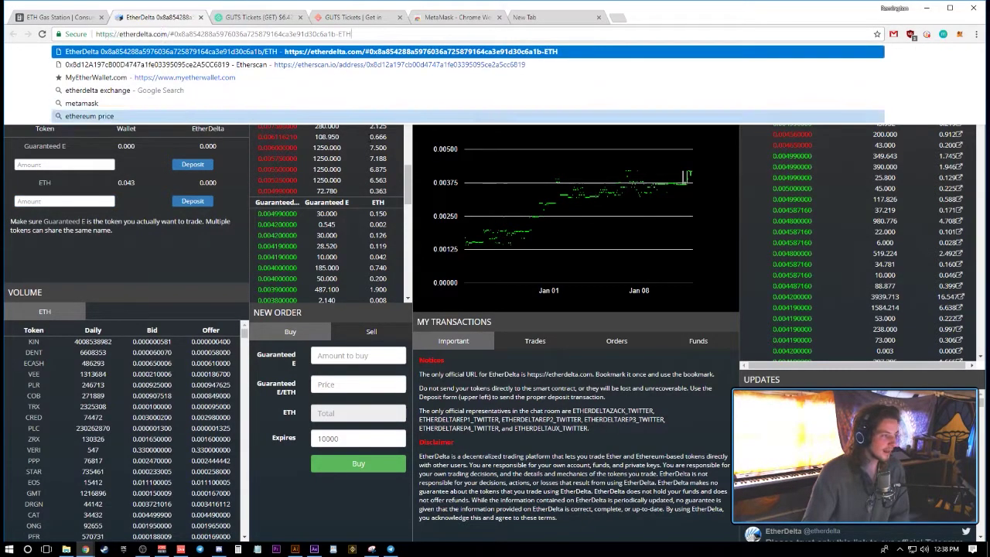
left_click(203, 265)
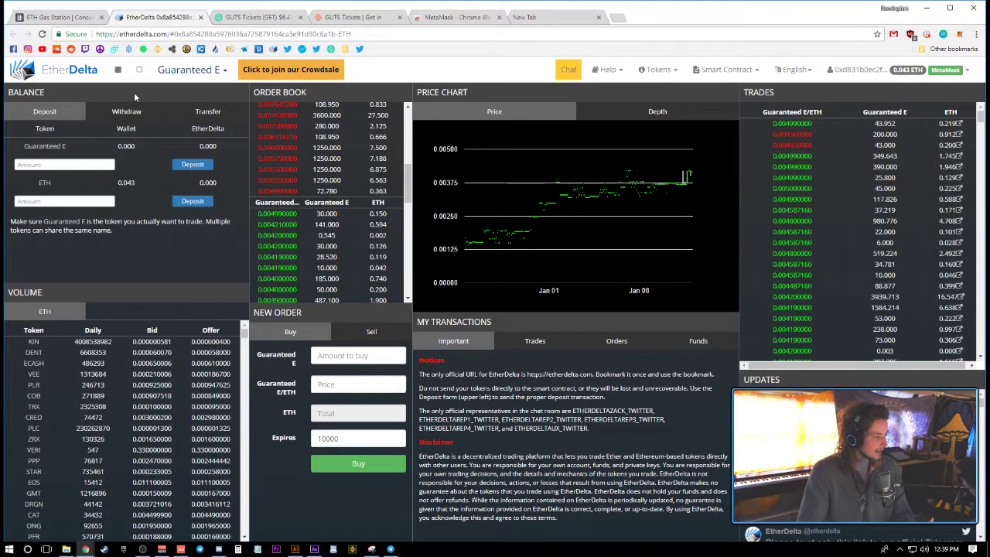
double_click(126, 182)
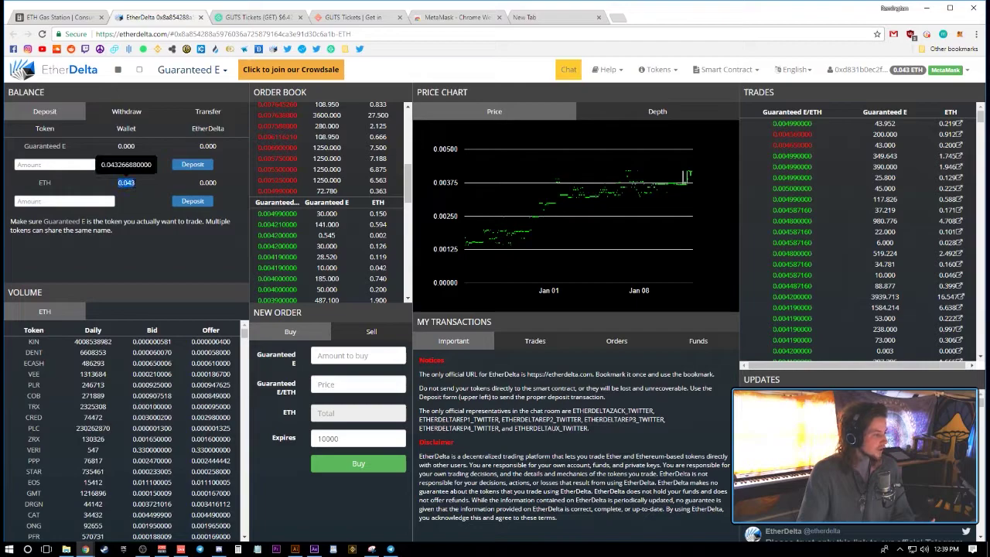
left_click(133, 203)
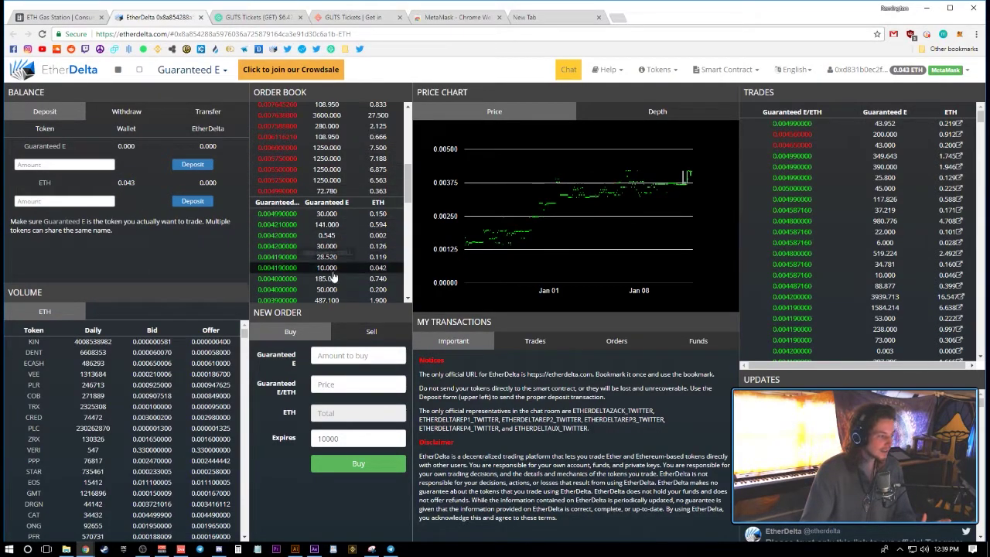
double_click(123, 184)
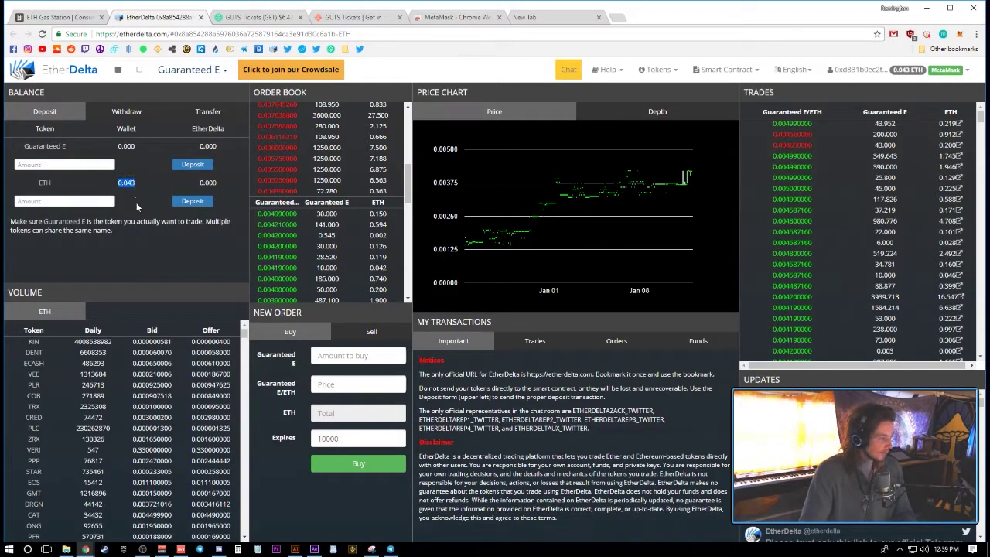
double_click(206, 183)
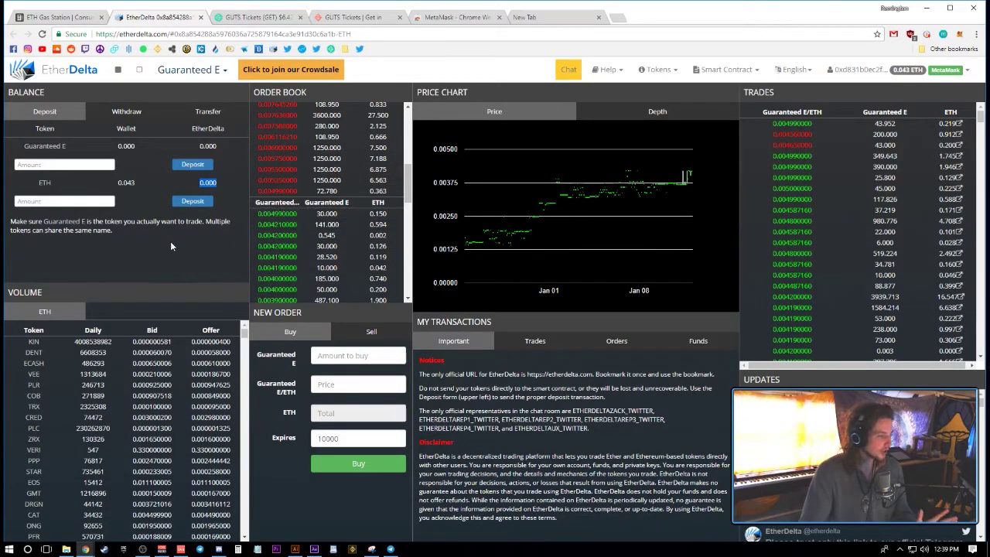
double_click(126, 183)
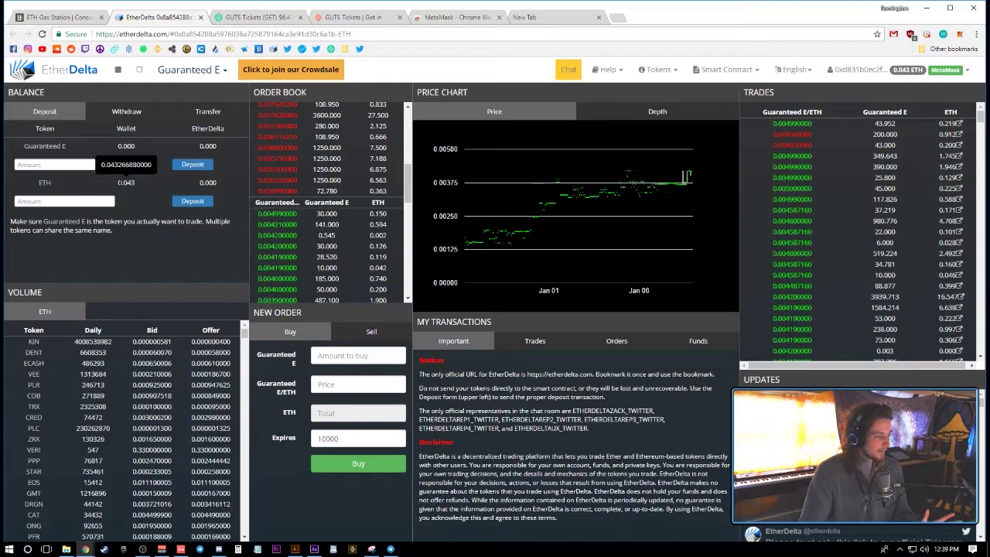
left_click(149, 236)
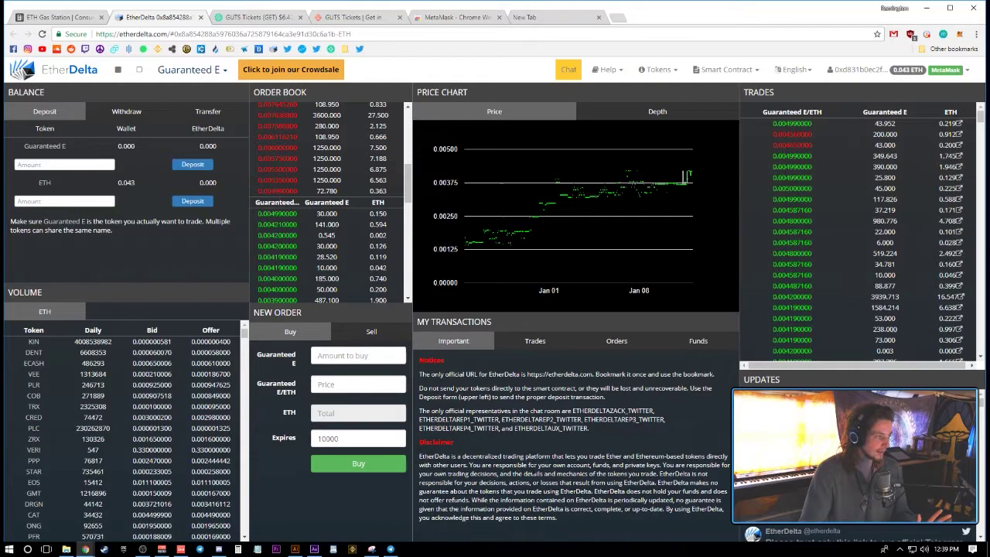
Browse EtherDelta's list of tradable tokens.
left_click(219, 71)
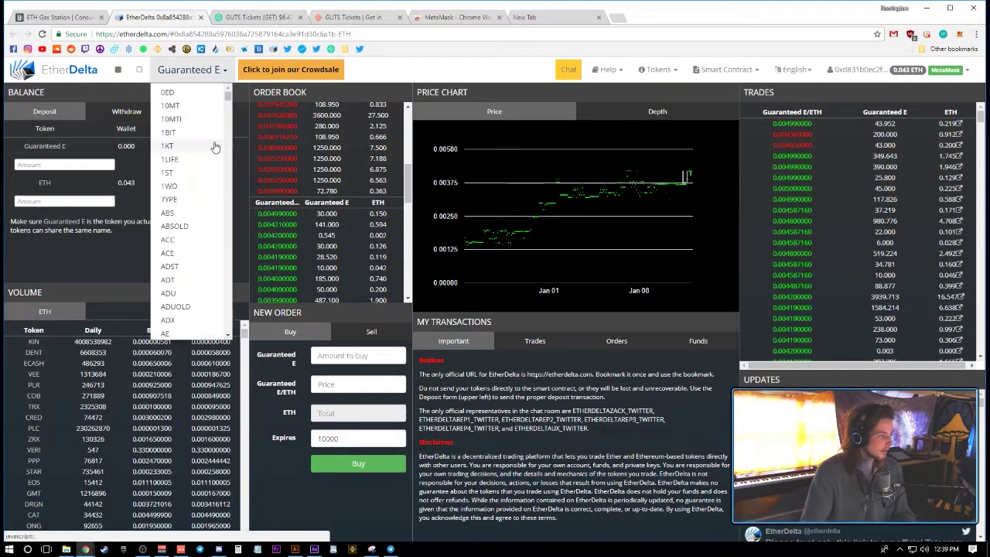
scroll(215, 147, "down", 5)
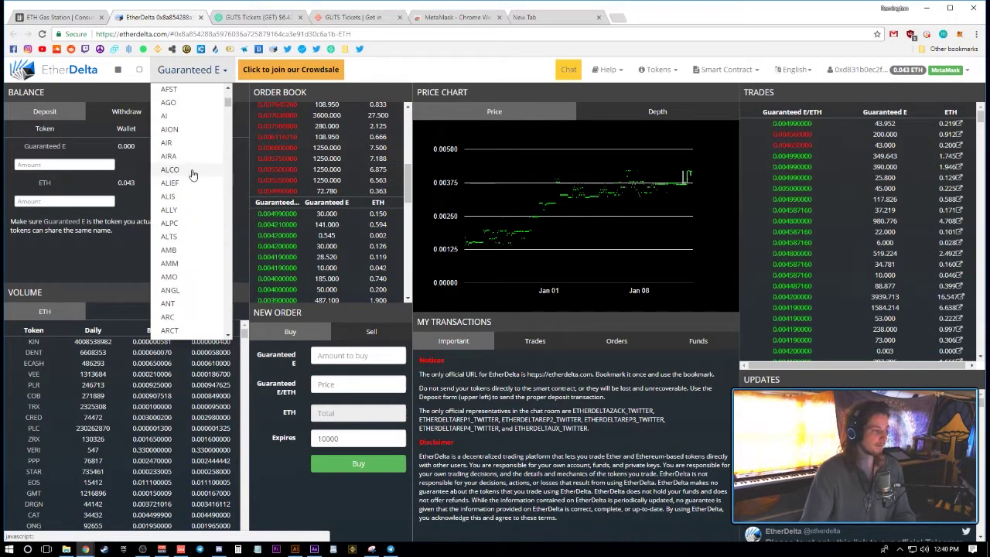
scroll(193, 193, "down", 5)
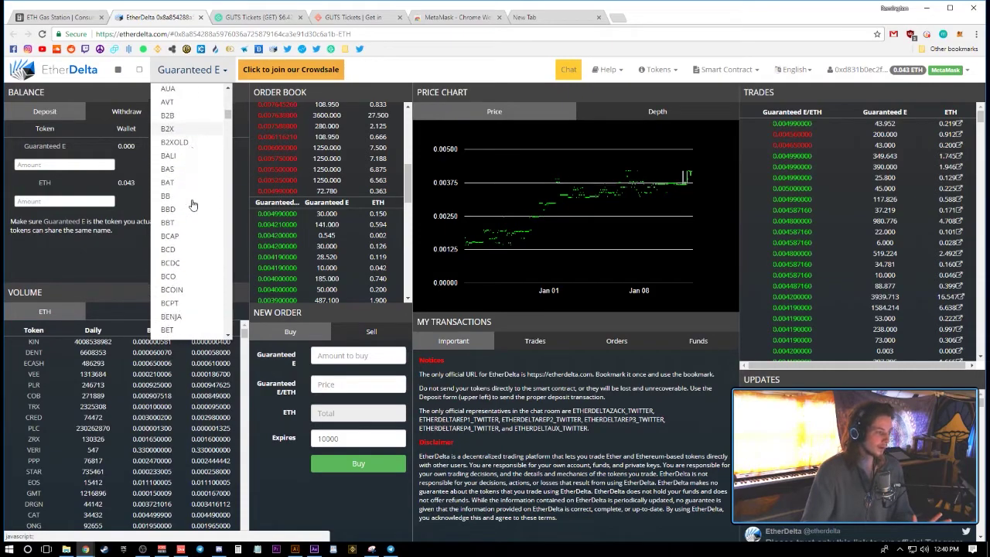
scroll(194, 205, "down", 5)
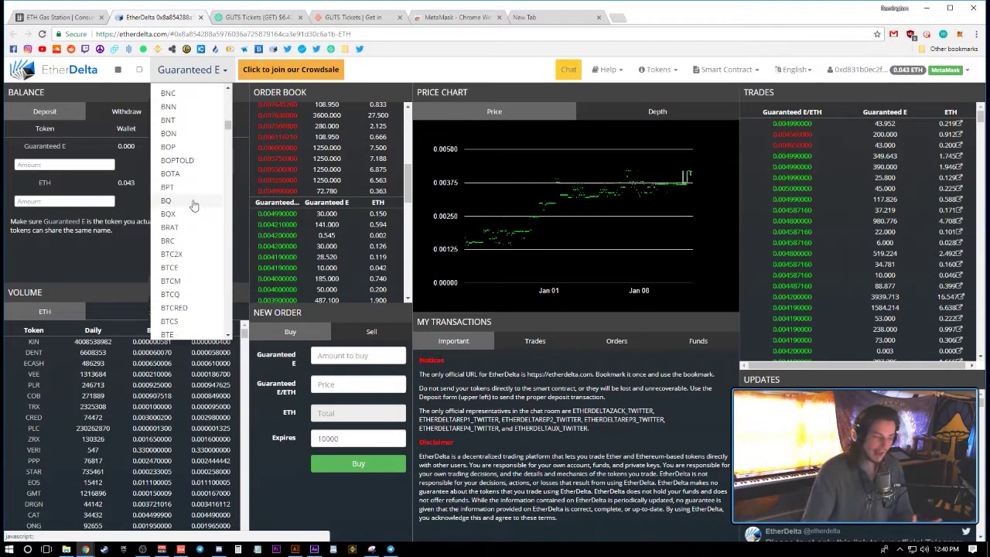
scroll(193, 205, "down", 5)
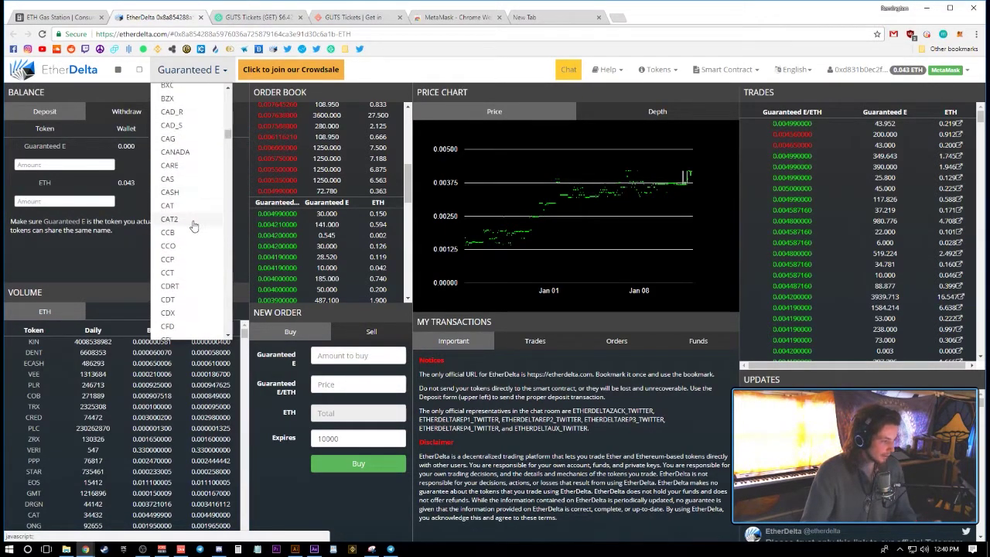
scroll(193, 225, "down", 5)
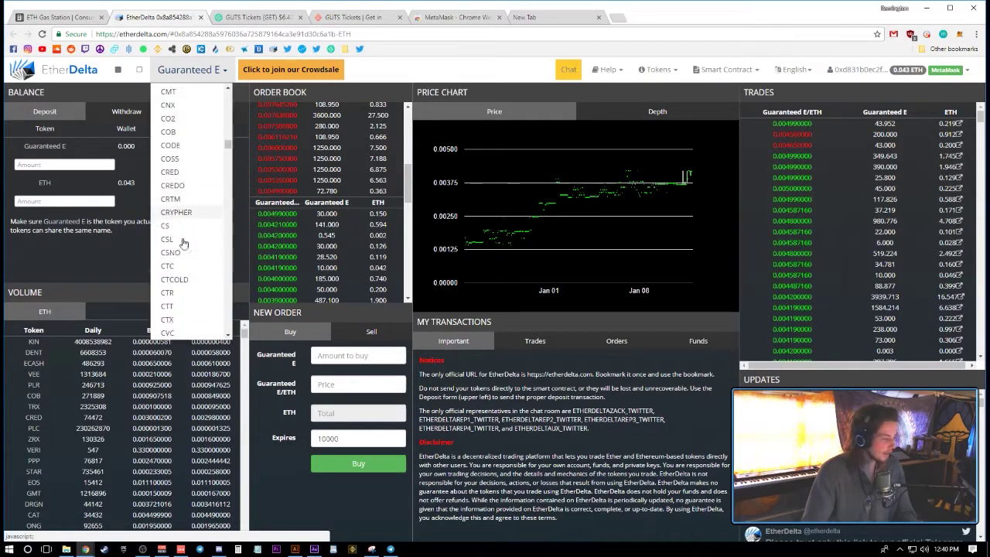
scroll(183, 243, "down", 5)
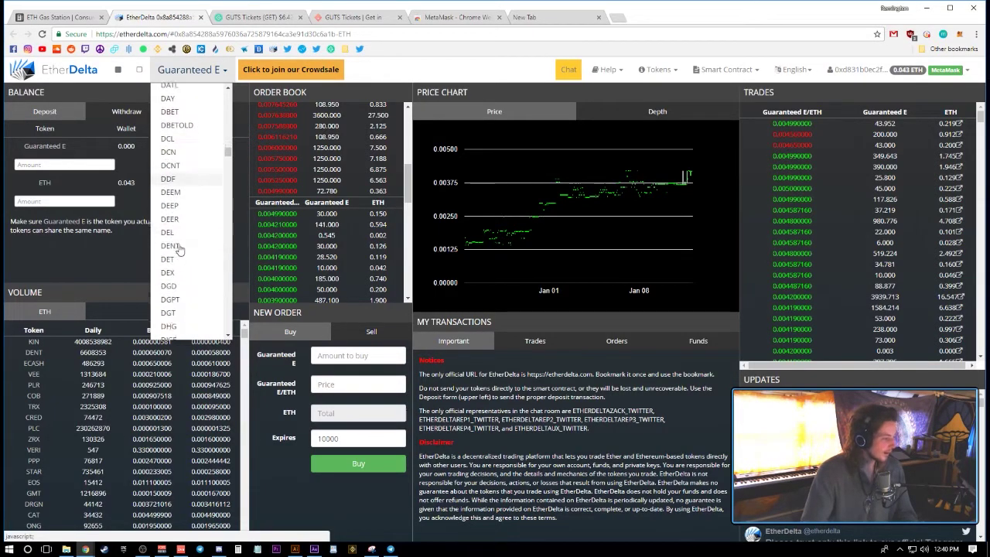
Glance at the GUTS Tickets CoinMarketCap page, then close the token list keeping Guaranteed E.
left_click(260, 17)
left_click(162, 17)
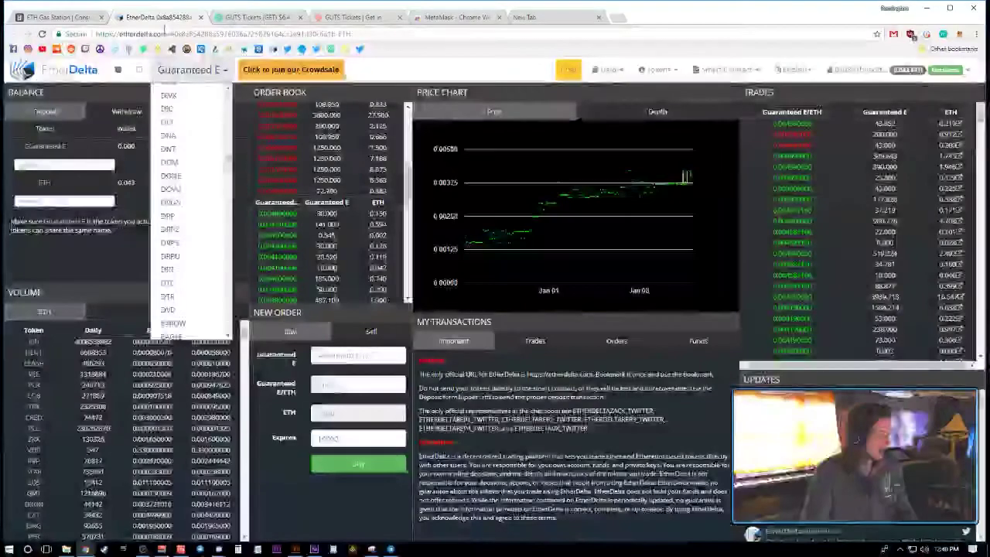
scroll(196, 232, "down", 3)
scroll(195, 204, "down", 1)
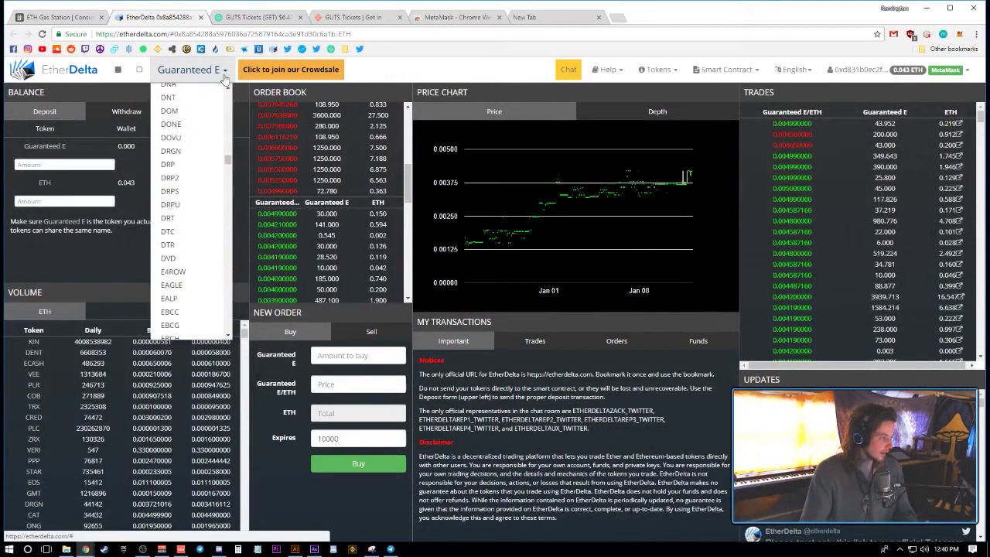
left_click(193, 70)
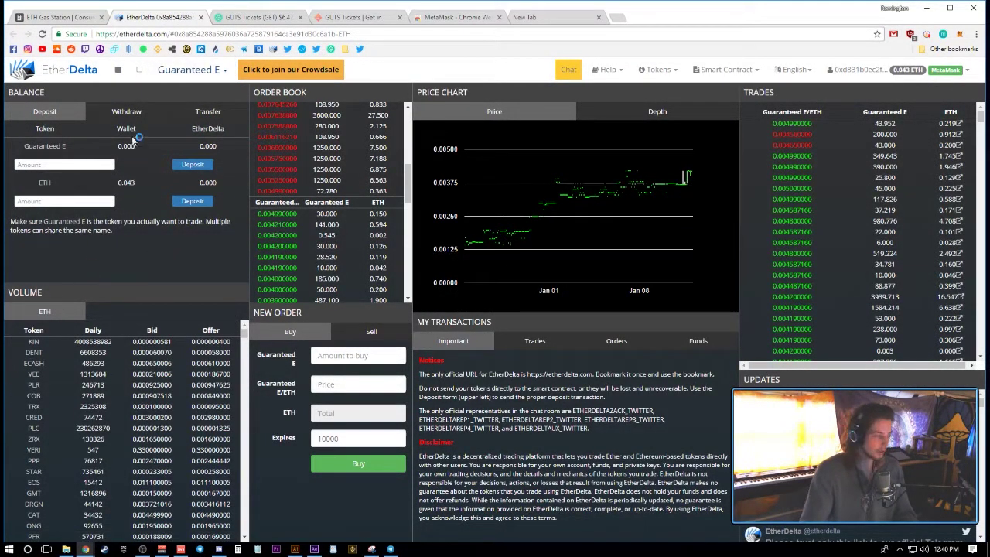
Set the GUTS Tickets CoinMarketCap chart to ALL and open the token's Telegram chat.
left_click(259, 17)
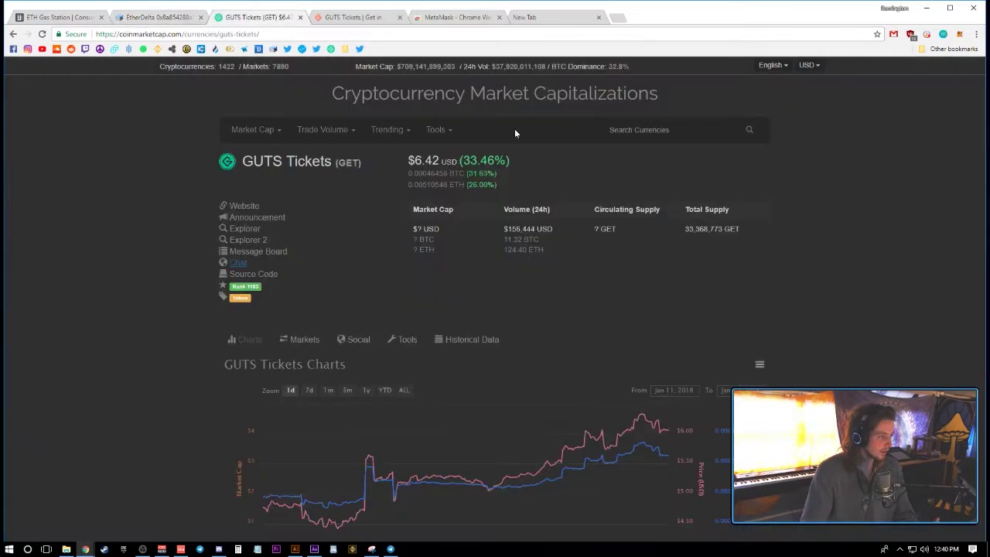
scroll(464, 386, "down", 3)
left_click(404, 186)
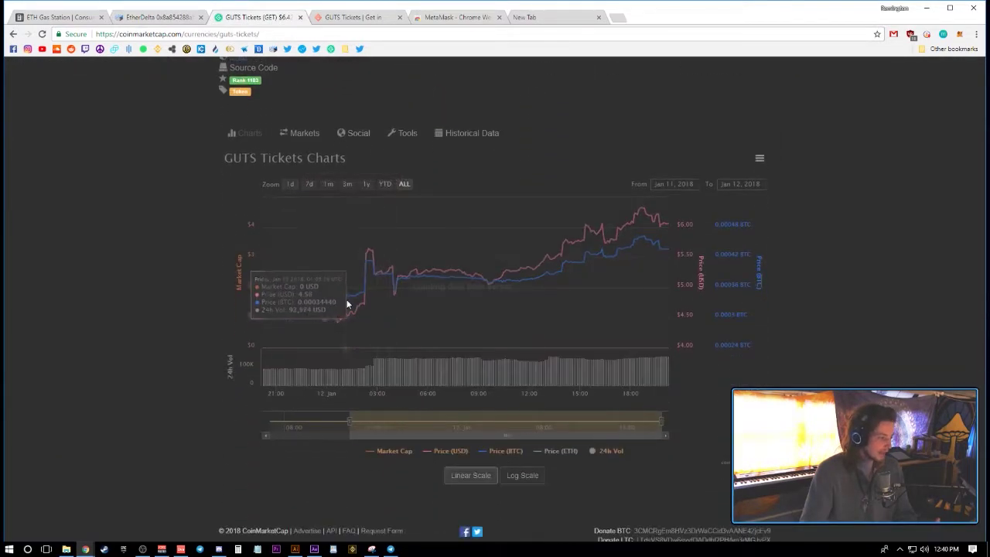
scroll(376, 286, "up", 3)
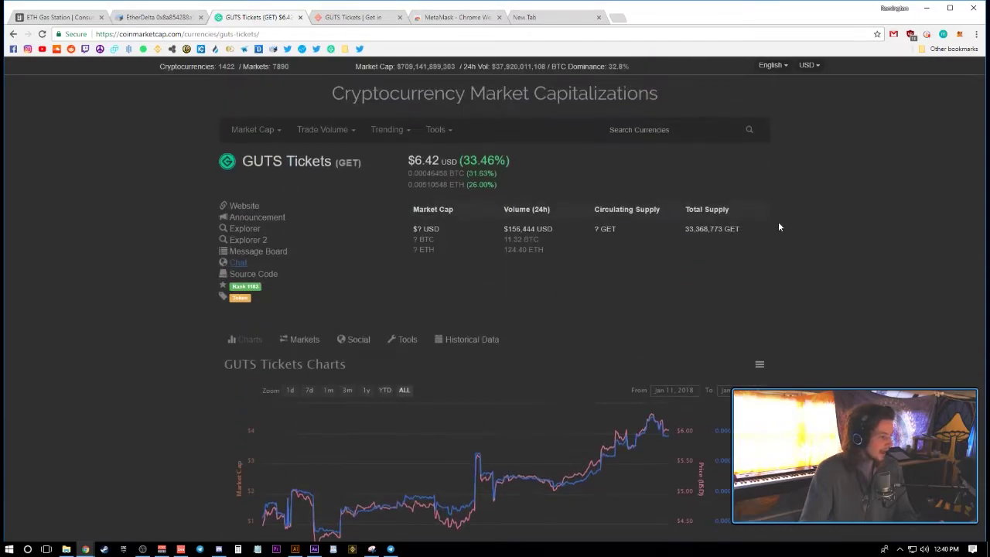
left_click(239, 263)
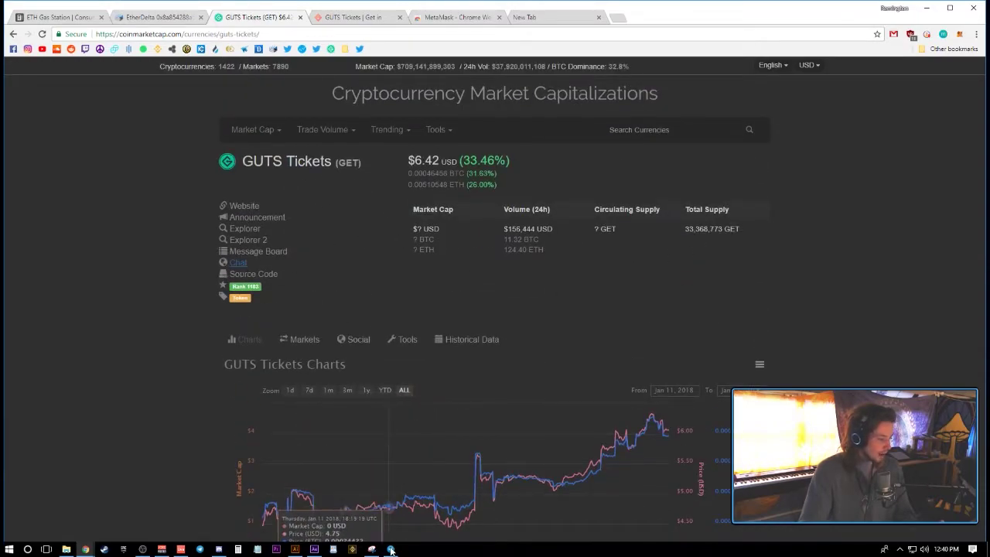
scroll(587, 310, "down", 3)
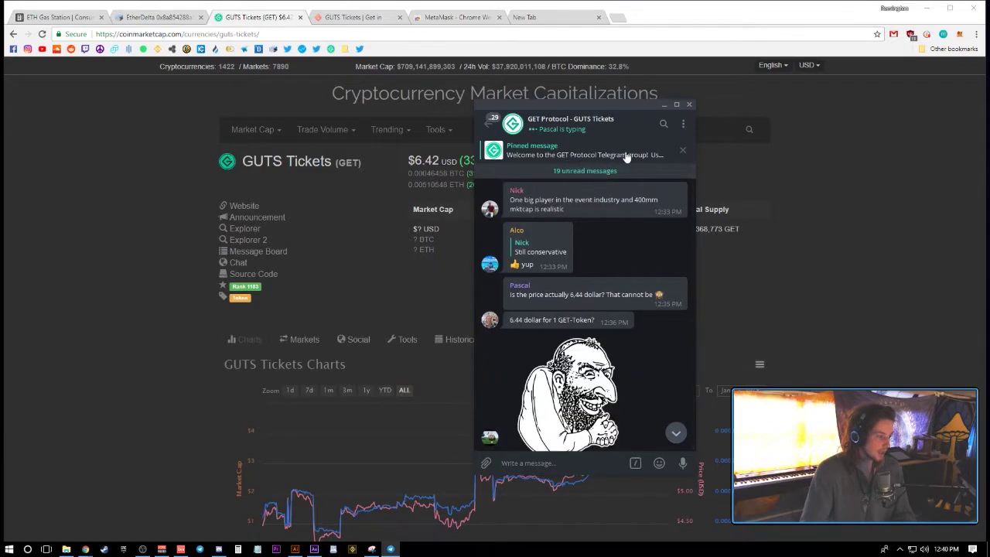
Jump to the GET Protocol group's pinned welcome post on where to buy GET, then minimize Telegram.
left_click(626, 156)
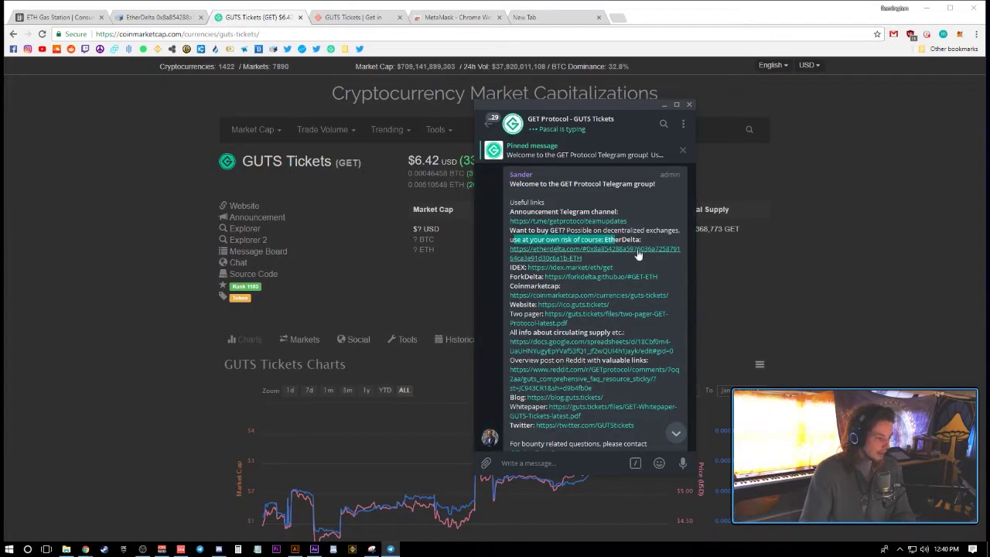
left_click(663, 104)
On EtherDelta, highlight the 0.043 ETH wallet balance and the 0.000 ETH exchange balance.
left_click(149, 19)
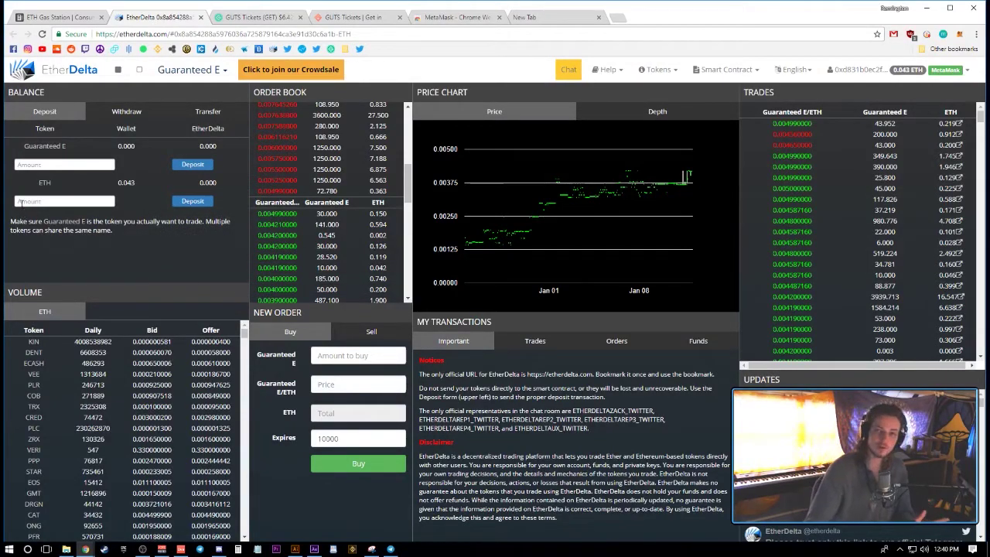
left_click_drag(116, 184, 135, 186)
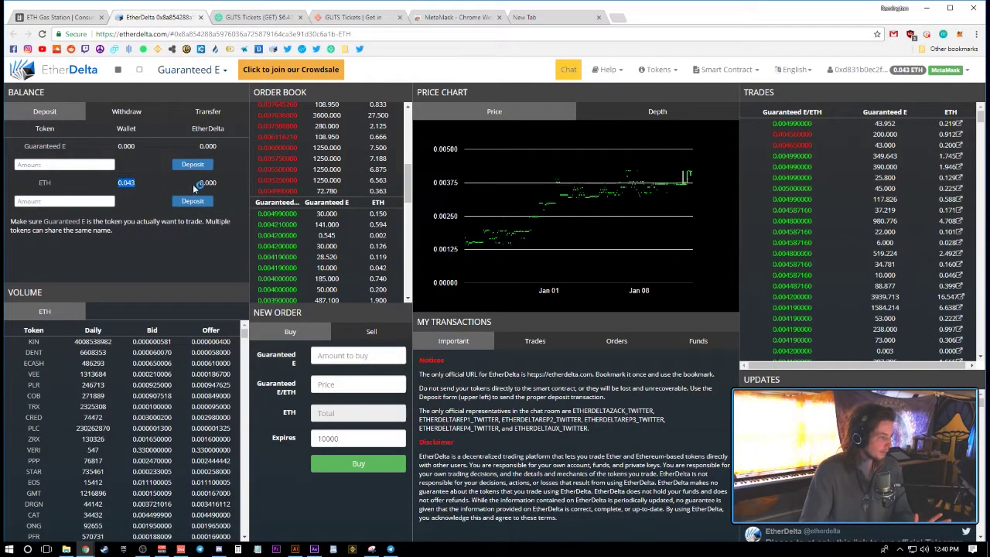
left_click_drag(198, 183, 219, 184)
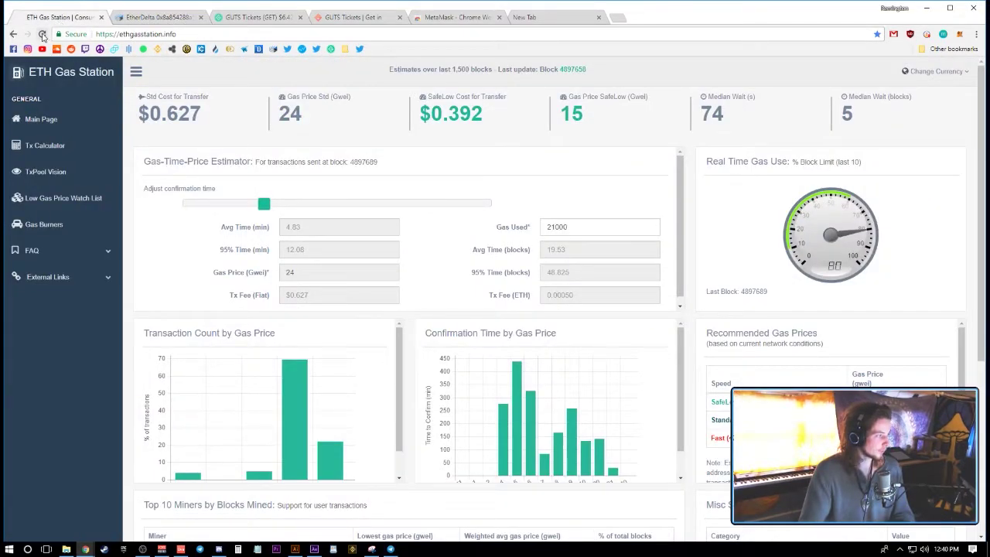
Reload ETH Gas Station to see the current 16 Gwei standard price, then return to EtherDelta.
left_click(43, 35)
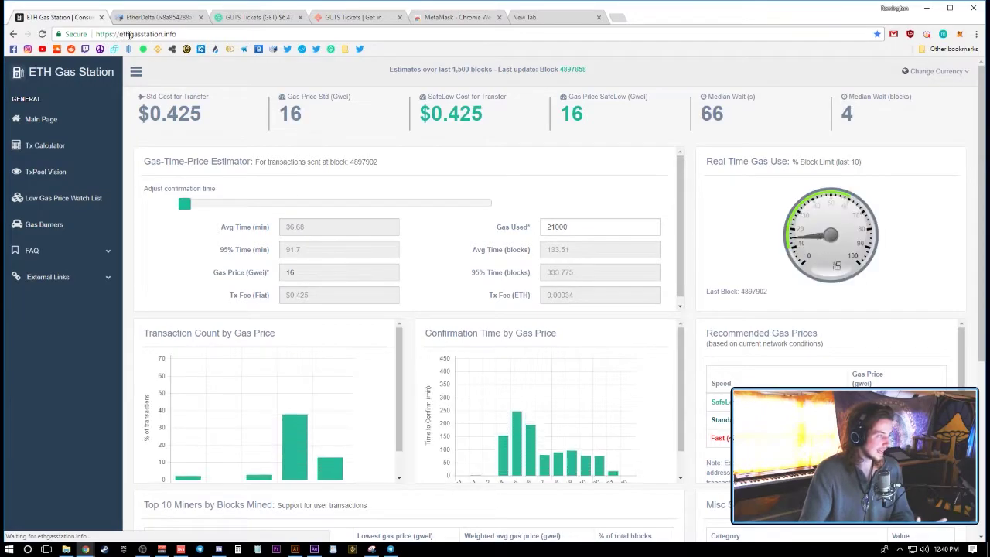
left_click(129, 34)
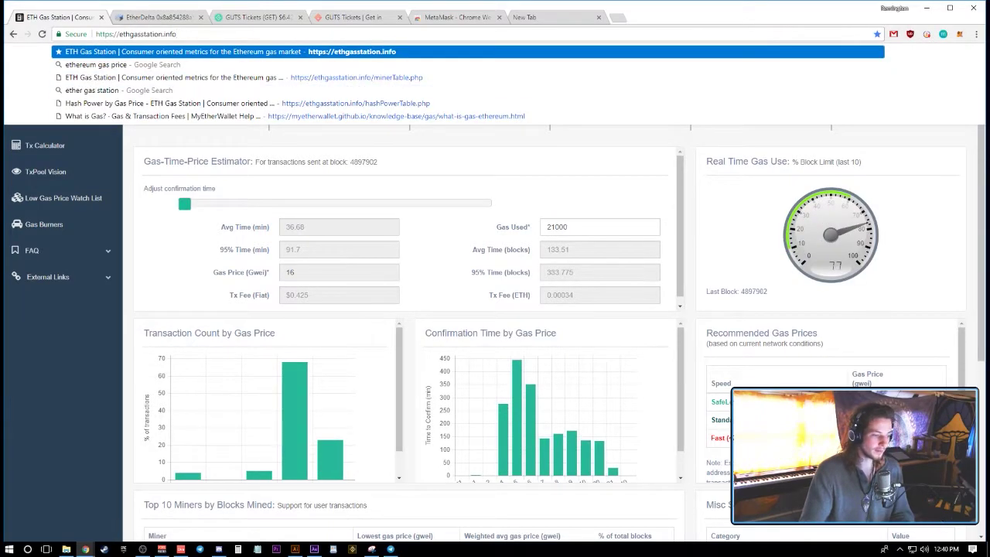
key("Escape")
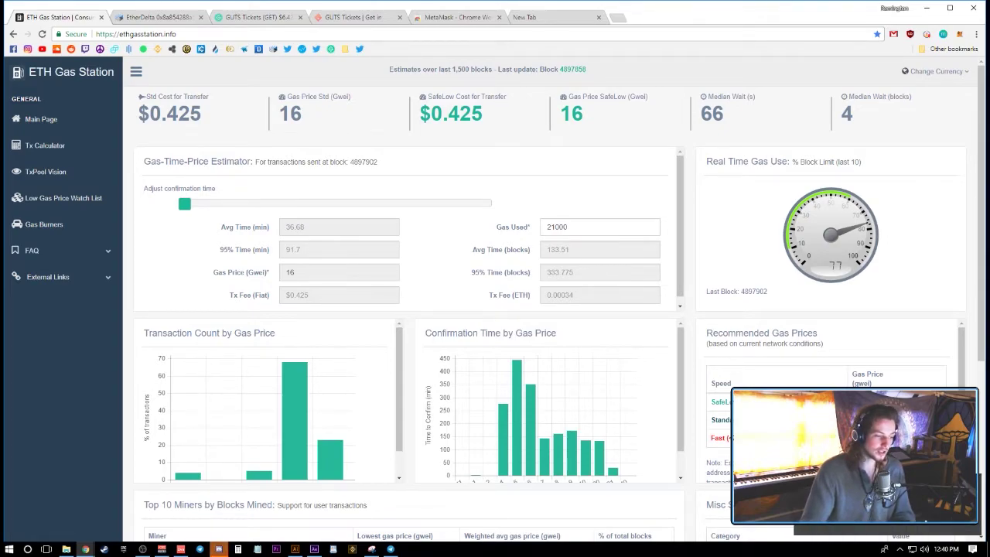
key("alt+Tab")
key("alt+Tab")
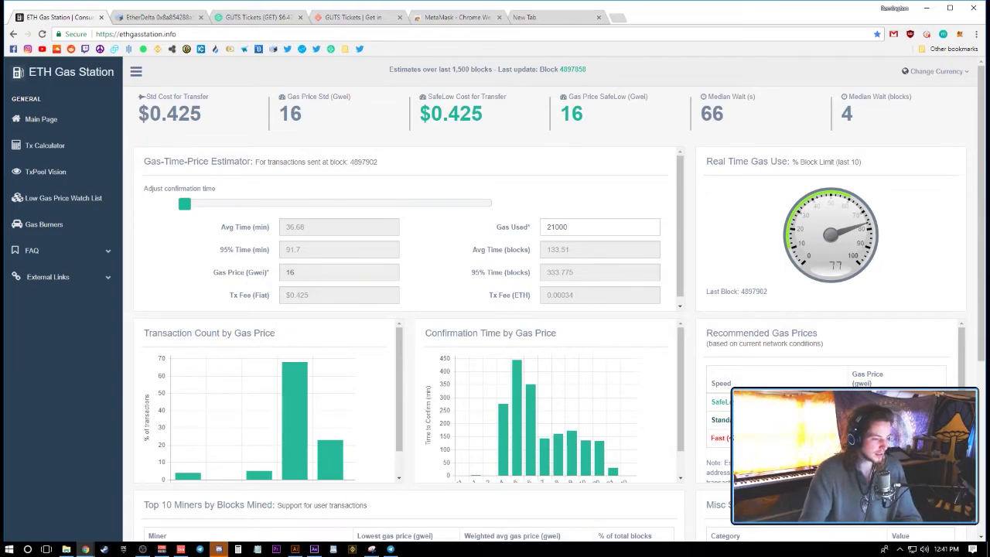
left_click(155, 17)
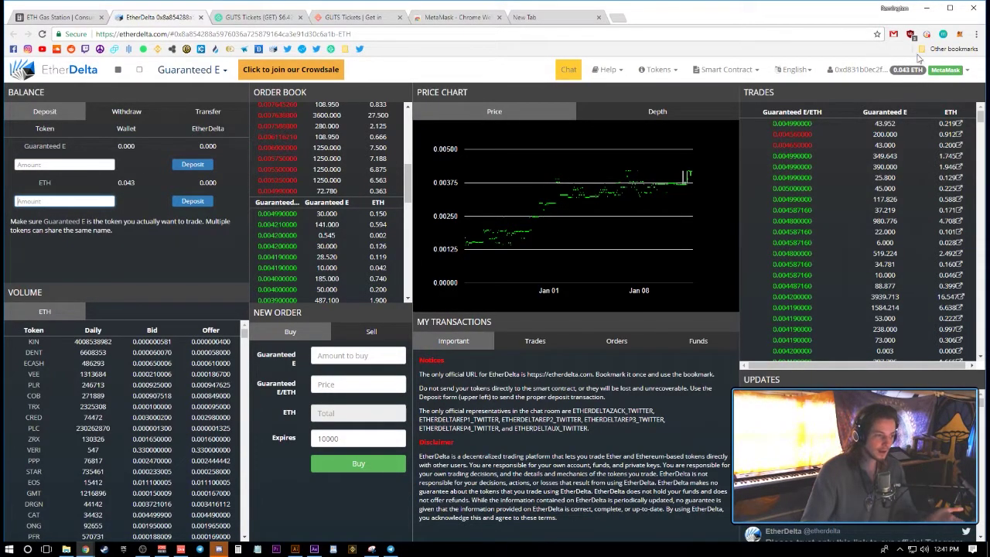
left_click(959, 34)
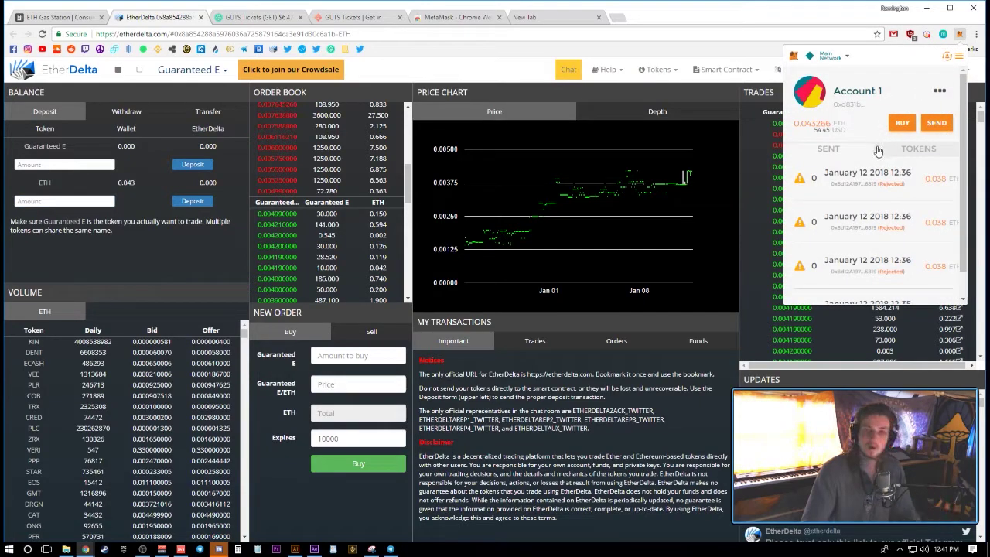
double_click(821, 130)
left_click(840, 132)
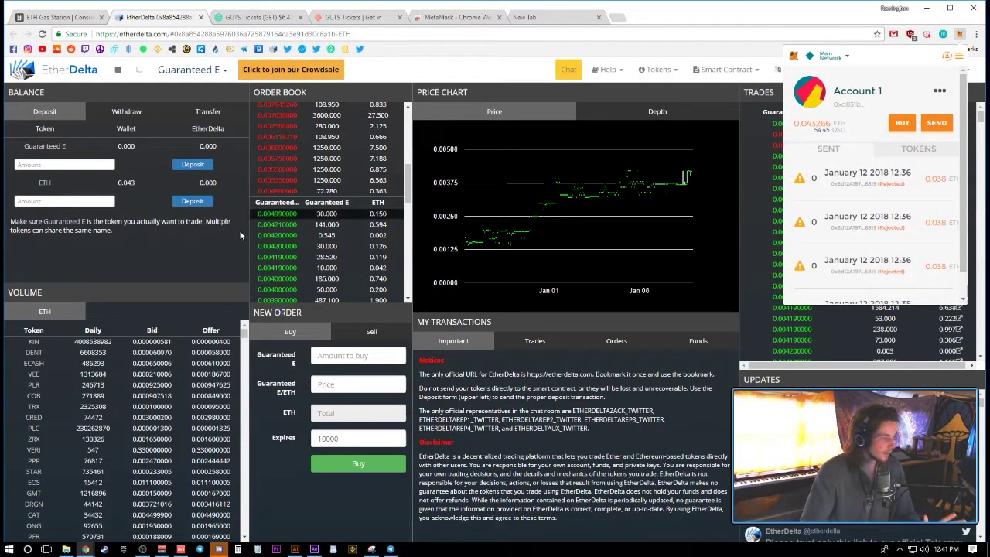
left_click(80, 189)
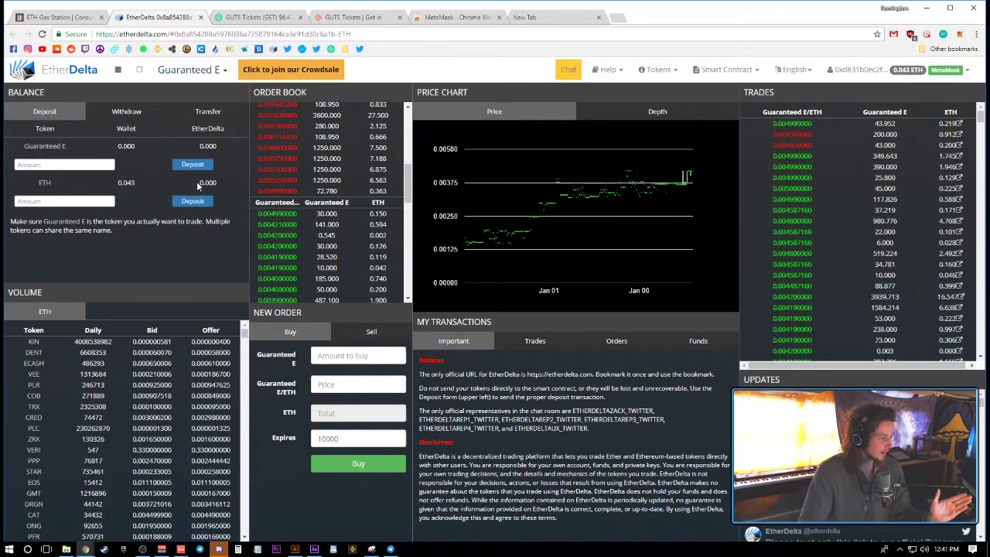
double_click(205, 183)
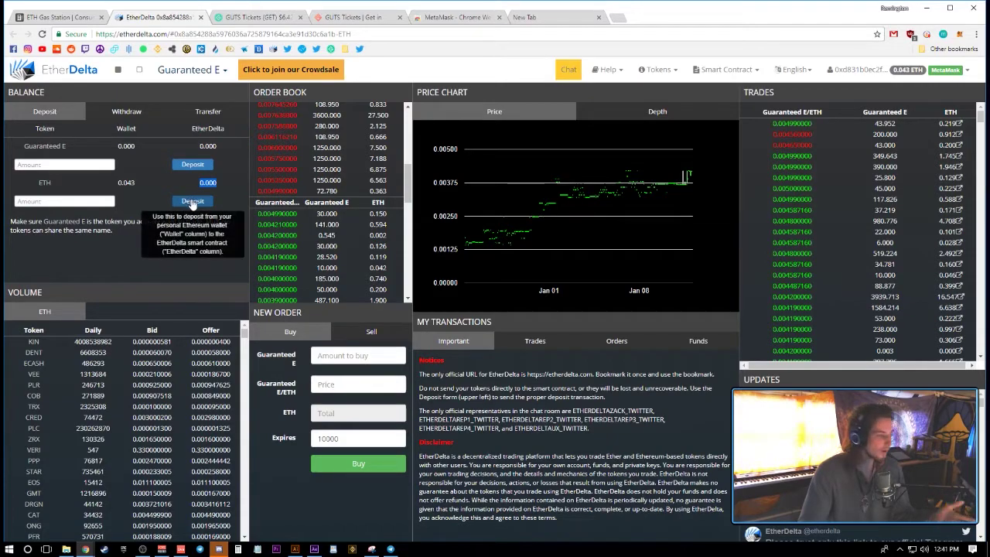
left_click(217, 184)
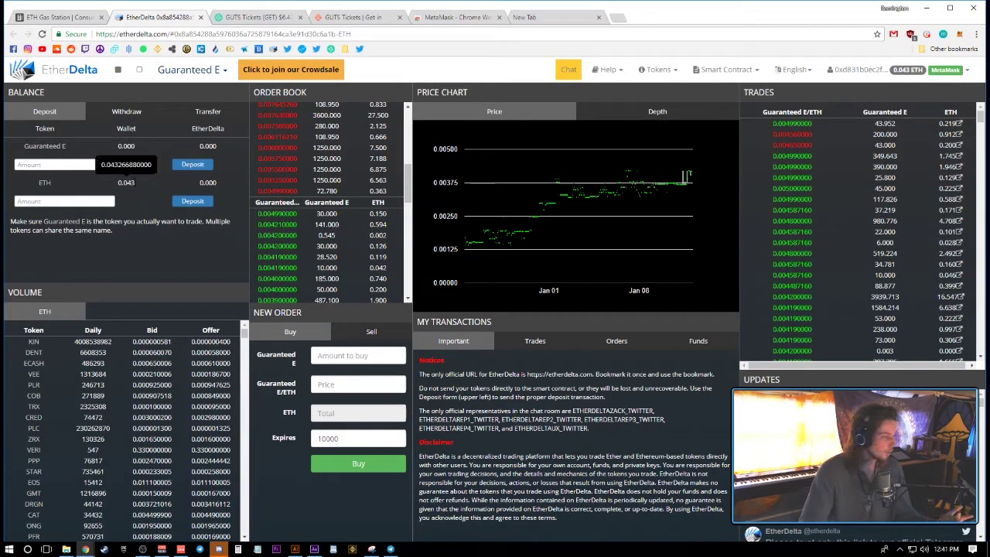
Start a 0.037 ETH deposit to EtherDelta and change its gas price from 4 to 21.
left_click(93, 201)
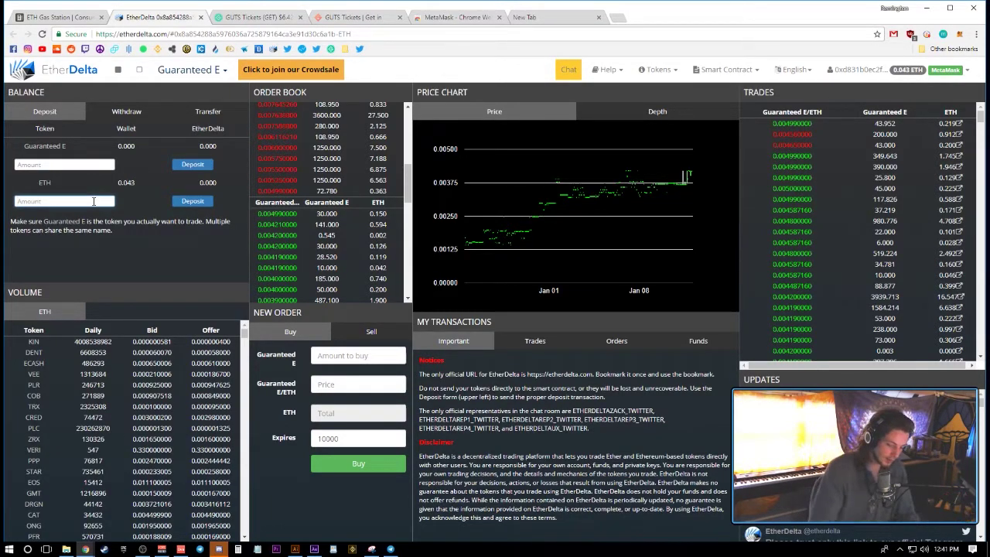
type("0.0")
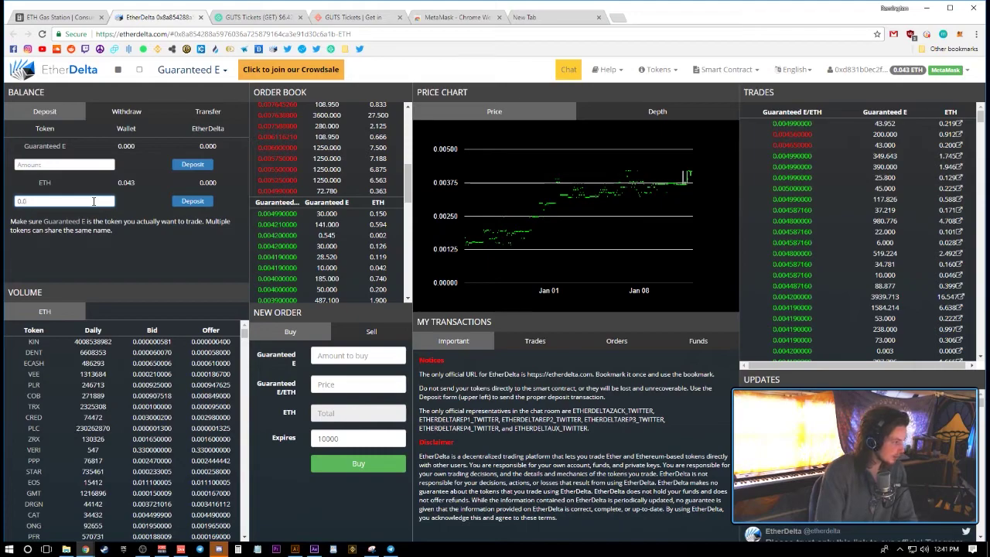
type("37")
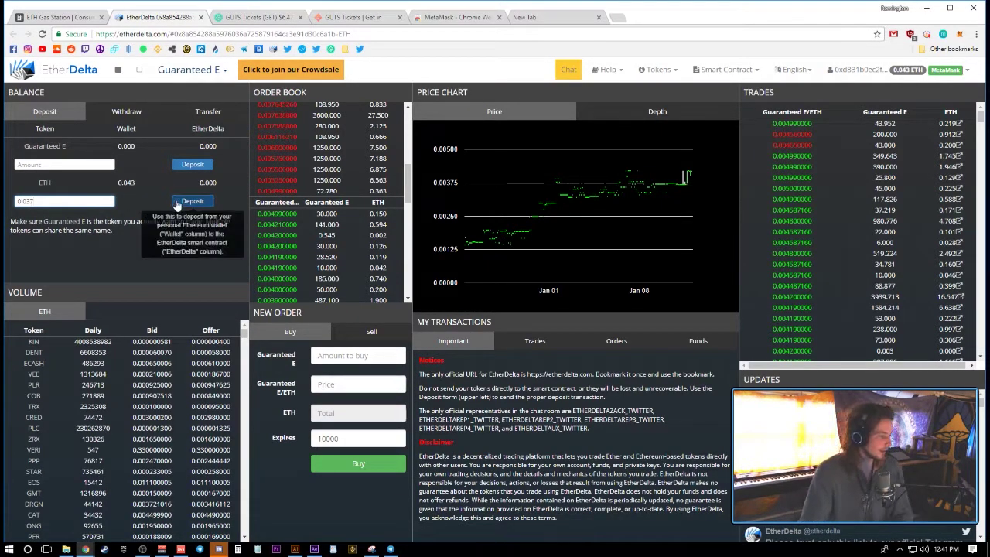
left_click(177, 203)
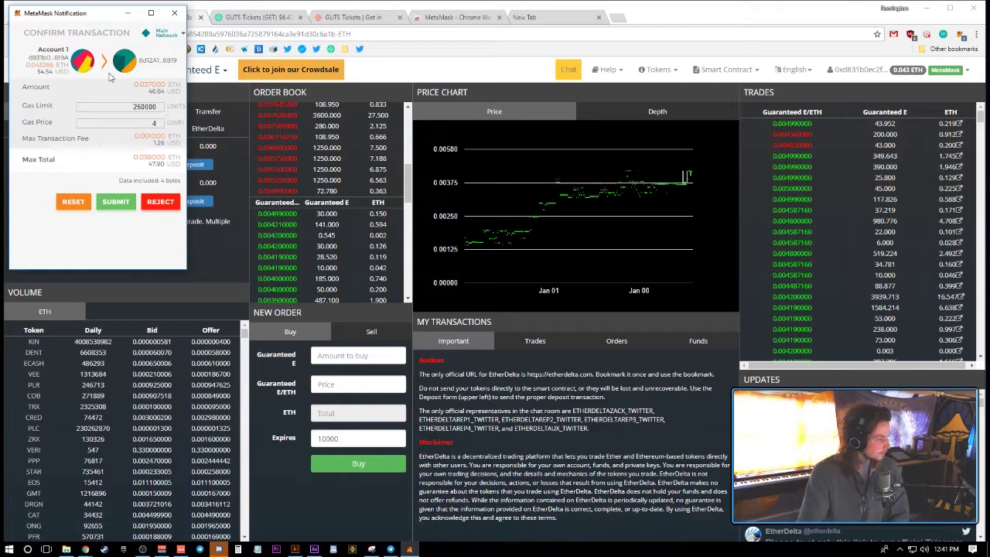
left_click_drag(95, 14, 418, 64)
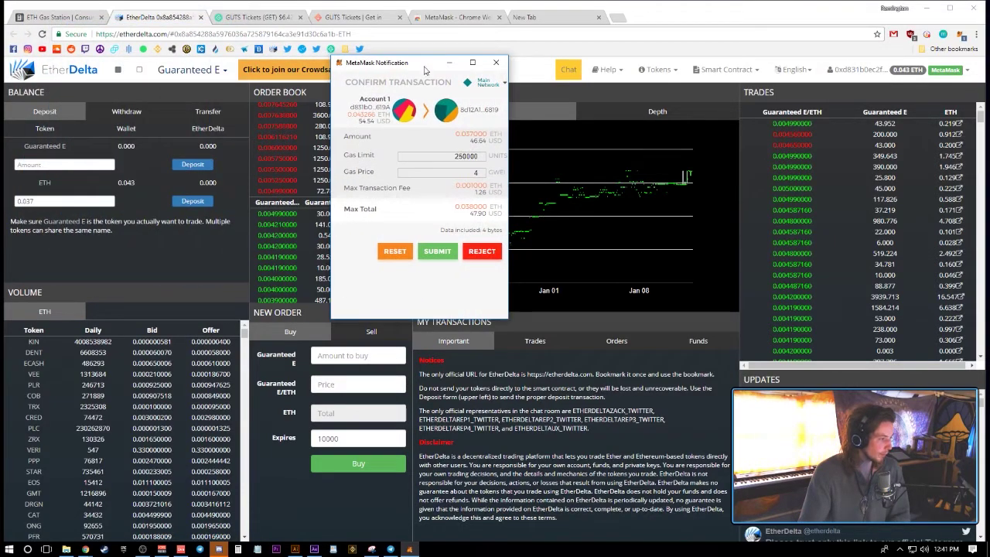
double_click(477, 173)
type("21")
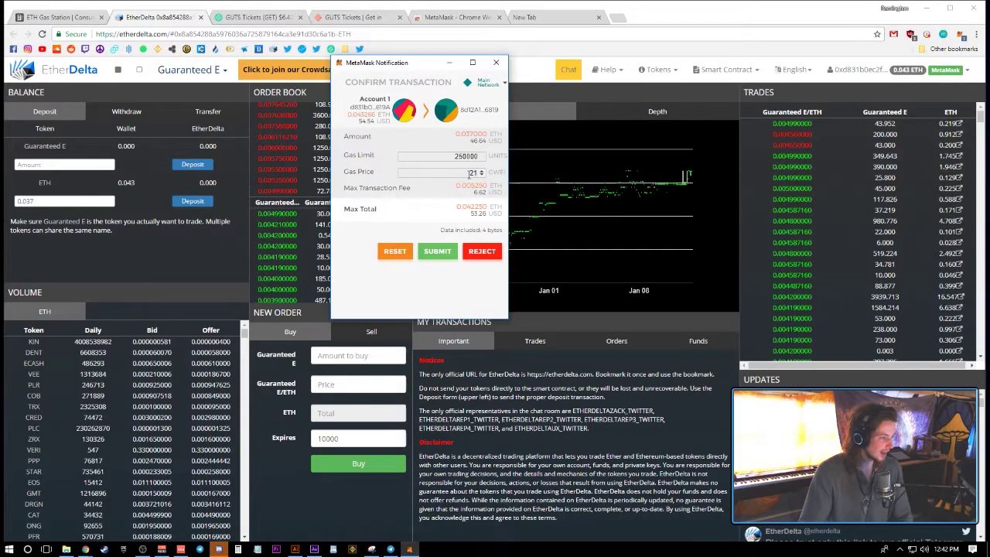
After checking ETH Gas Station, set the deposit's gas price to 18 in MetaMask and submit it.
left_click(66, 17)
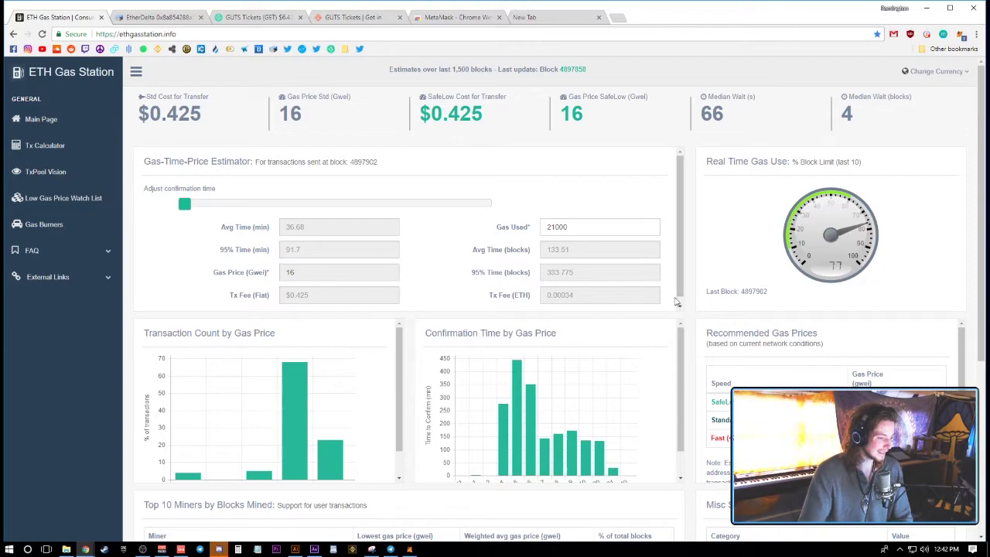
left_click(157, 17)
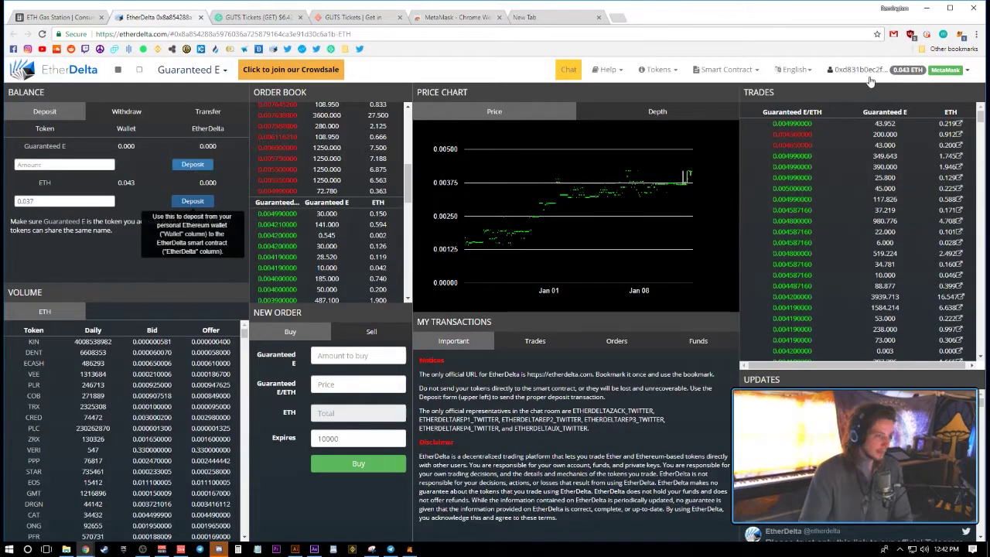
left_click(961, 38)
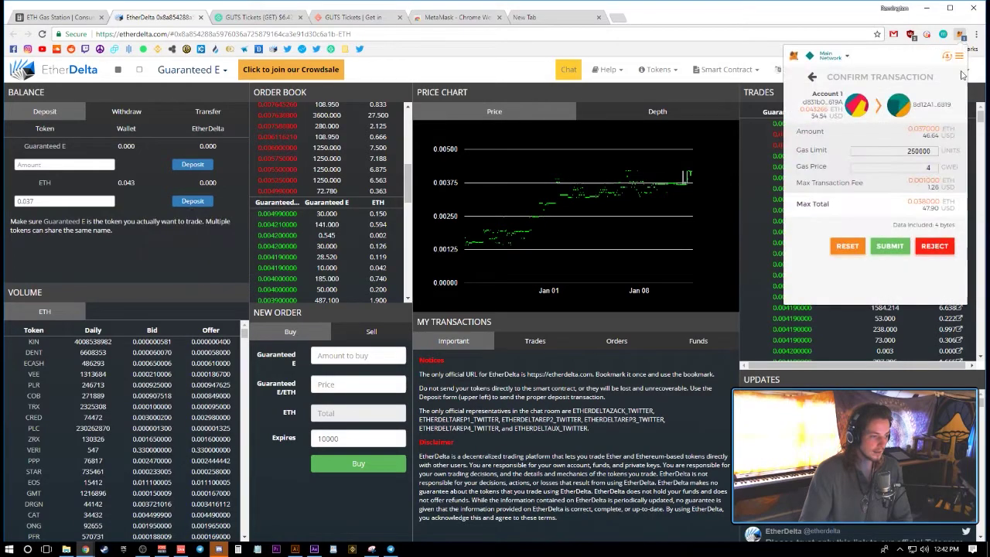
double_click(932, 168)
type("18")
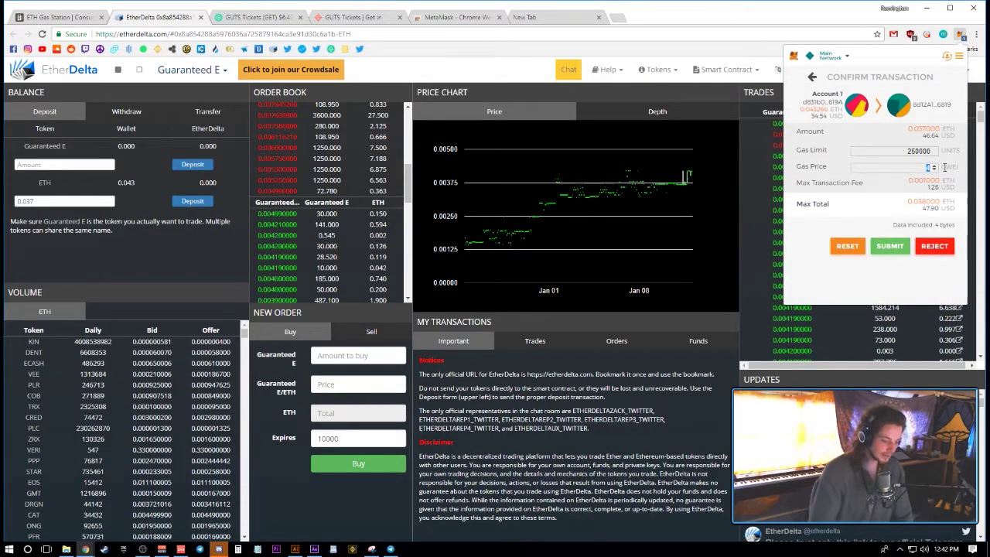
left_click(893, 247)
left_click(891, 246)
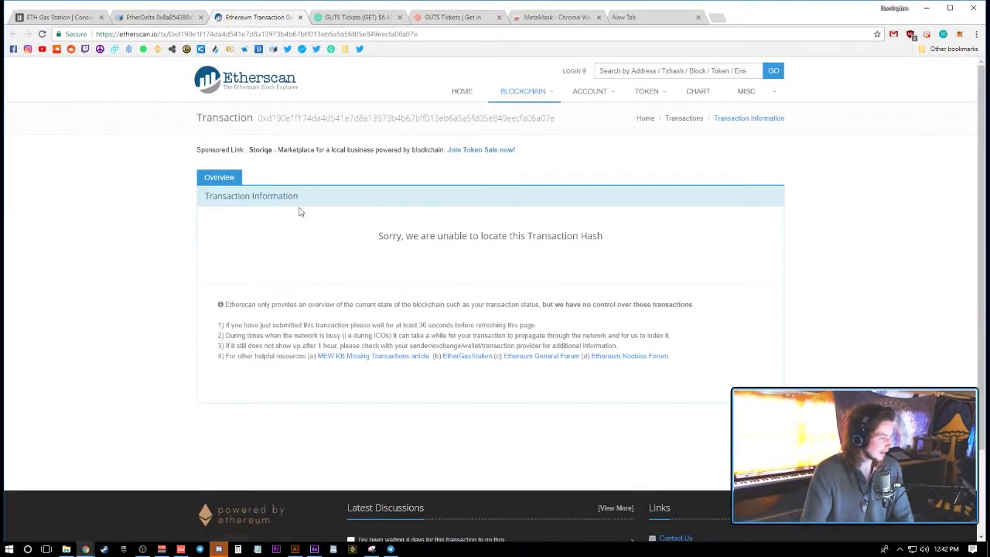
left_click(153, 17)
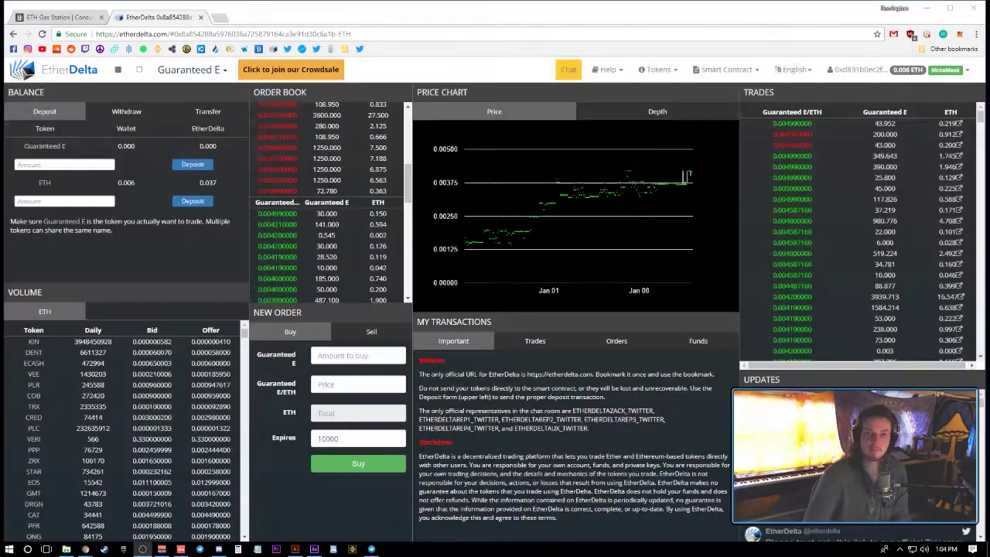
double_click(207, 182)
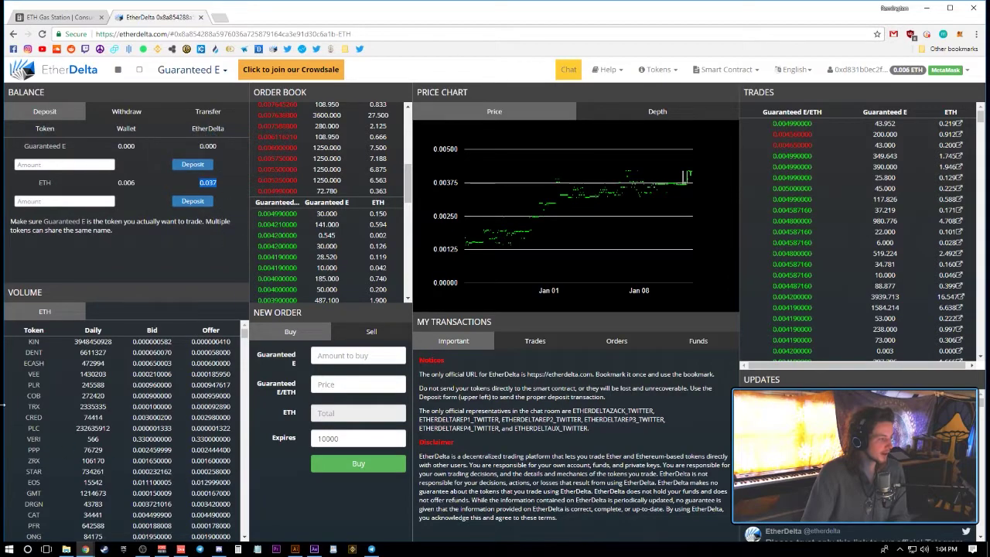
left_click(185, 272)
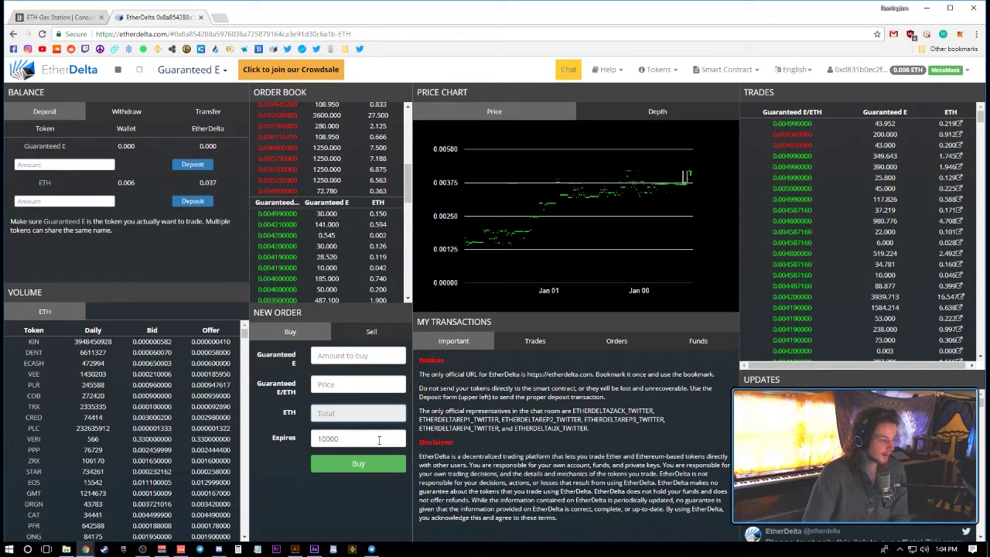
double_click(379, 440)
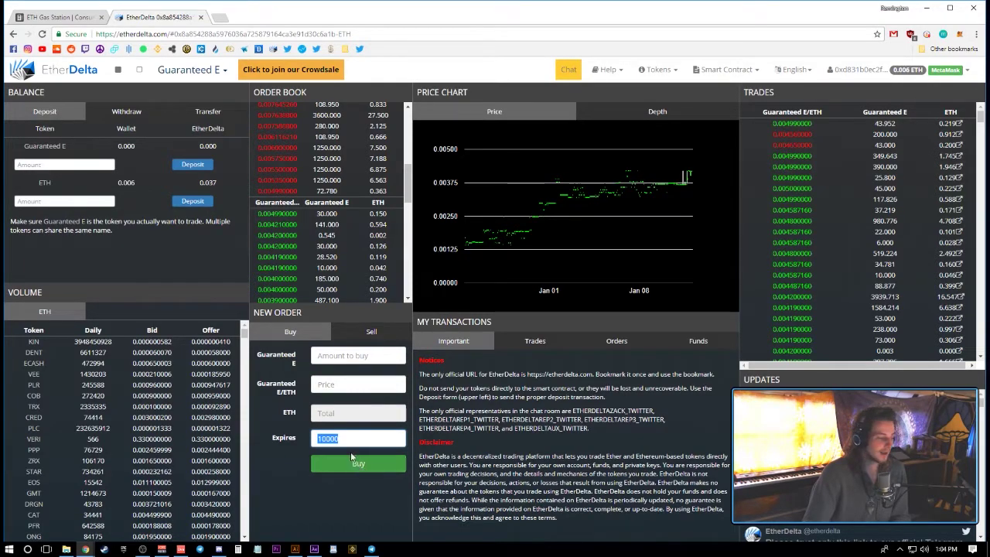
left_click(288, 458)
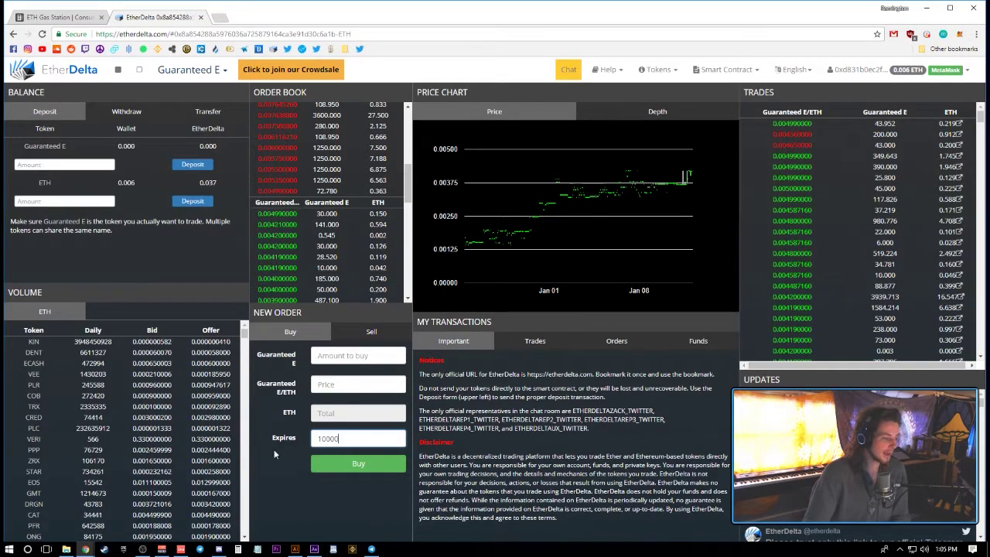
Pick the 72.780 @ 0.004990000 sell order and review its 0.363 ETH cost.
left_click(301, 191)
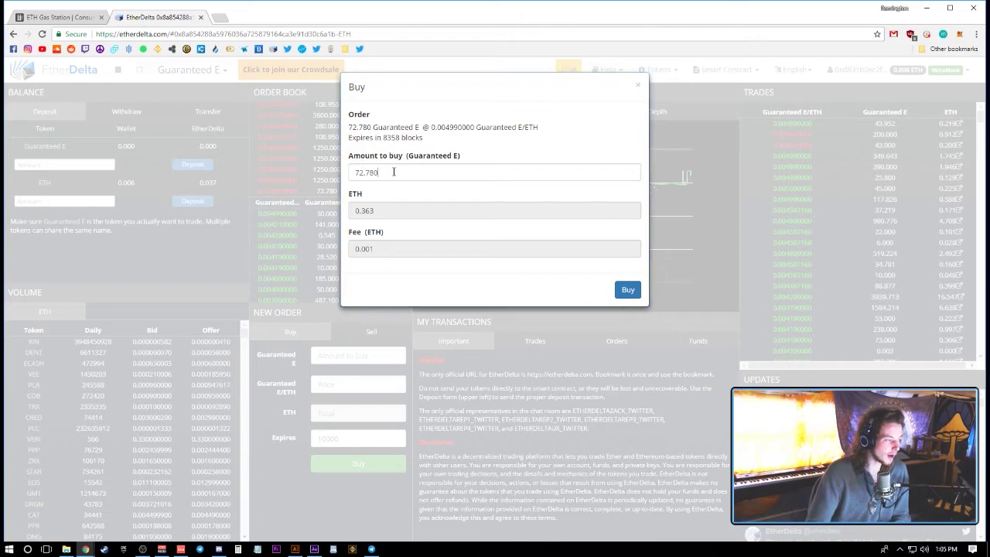
left_click_drag(425, 171, 274, 174)
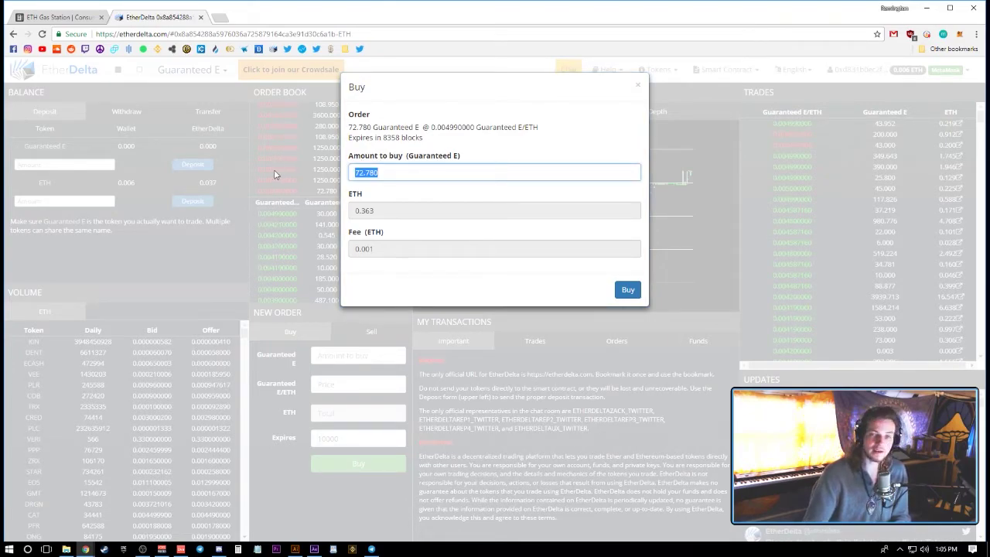
left_click_drag(377, 209, 347, 214)
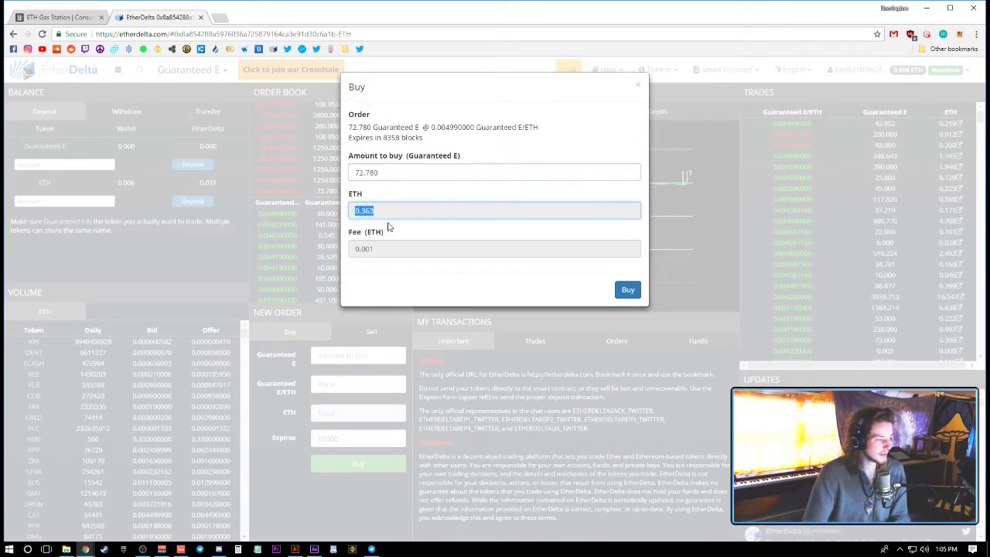
left_click(392, 212)
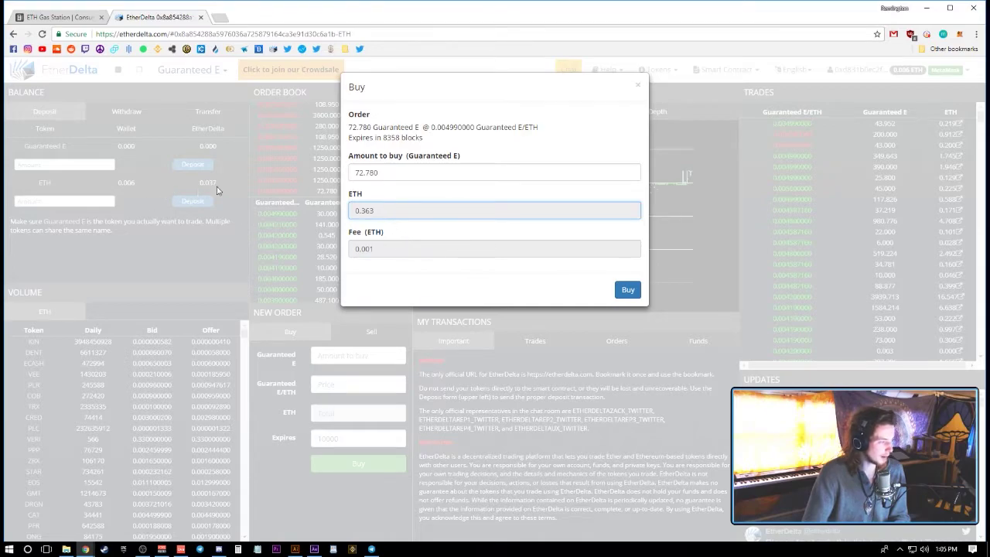
Change the amount to buy to 7.4 Guaranteed E and place the buy order.
left_click_drag(443, 178, 153, 162)
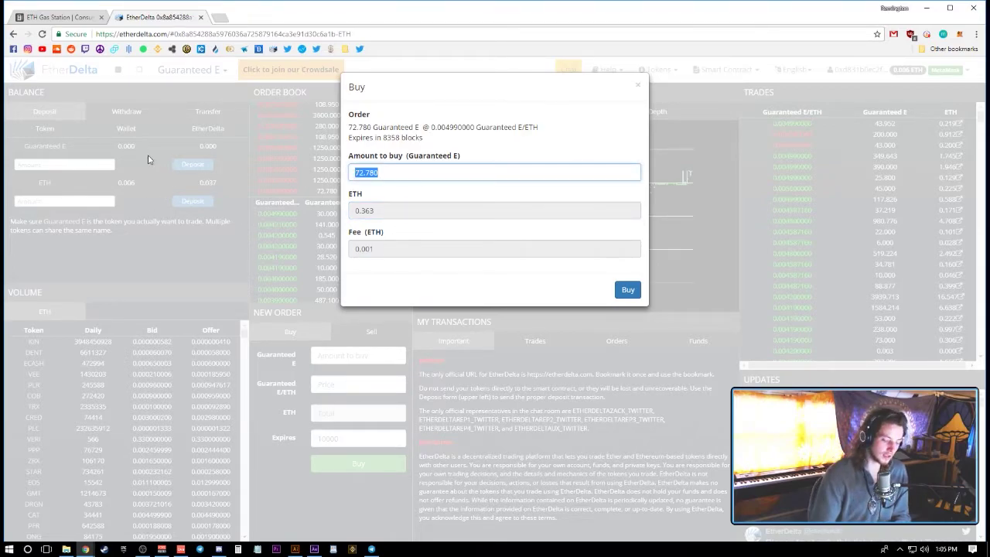
key("BackSpace")
type("5")
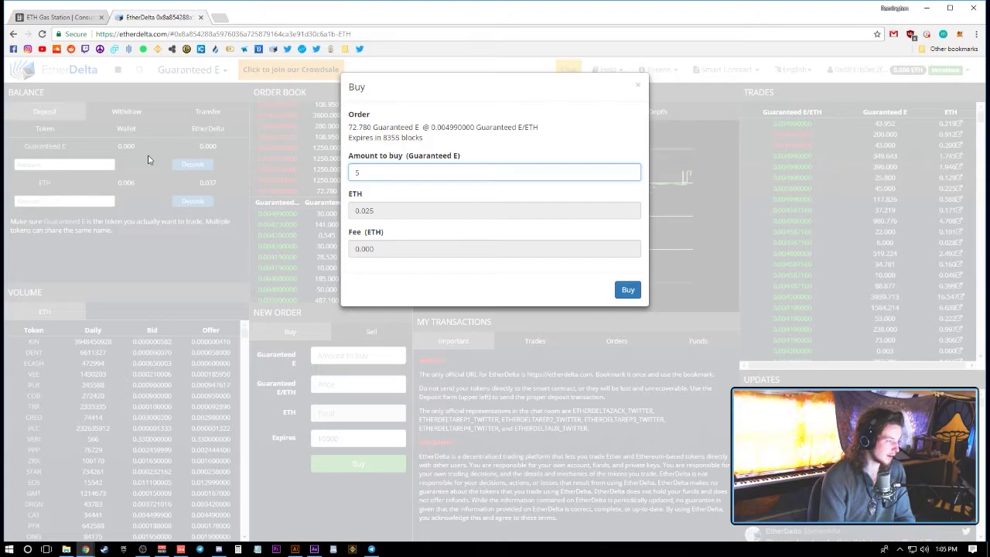
key("BackSpace")
type("6")
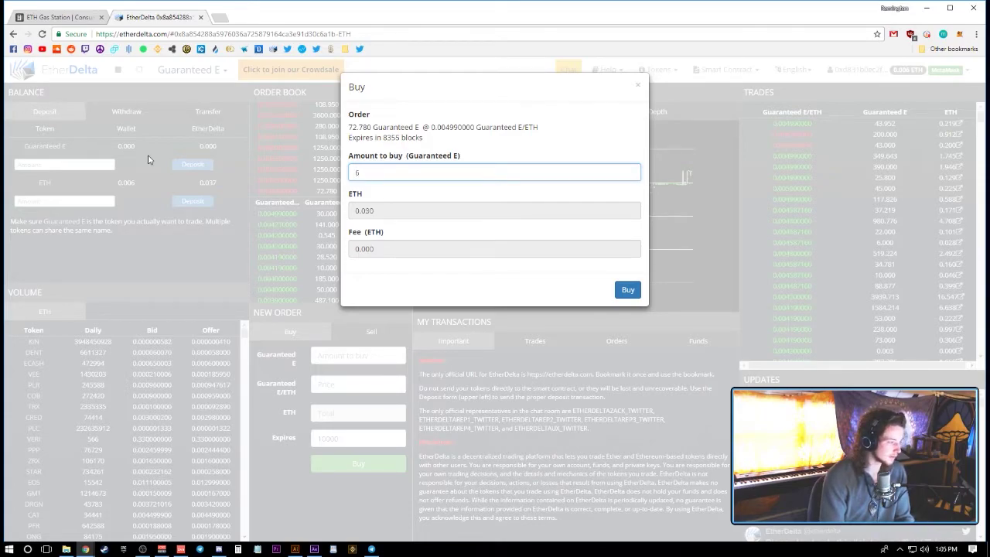
key("BackSpace")
type("7.4")
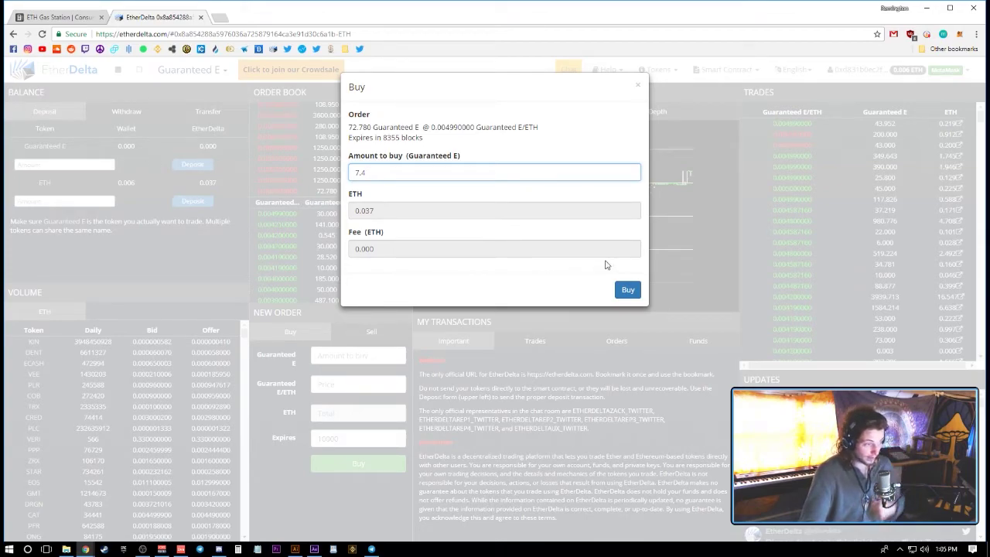
left_click(628, 290)
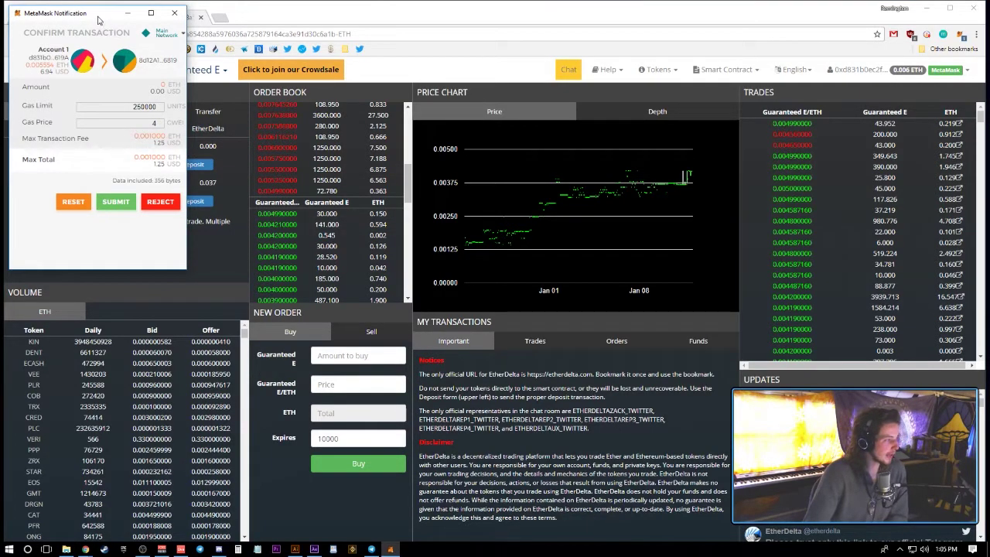
Set the trade's gas price to 14, then replace it with 40 GWEI, exceeding the balance.
left_click_drag(99, 19, 605, 60)
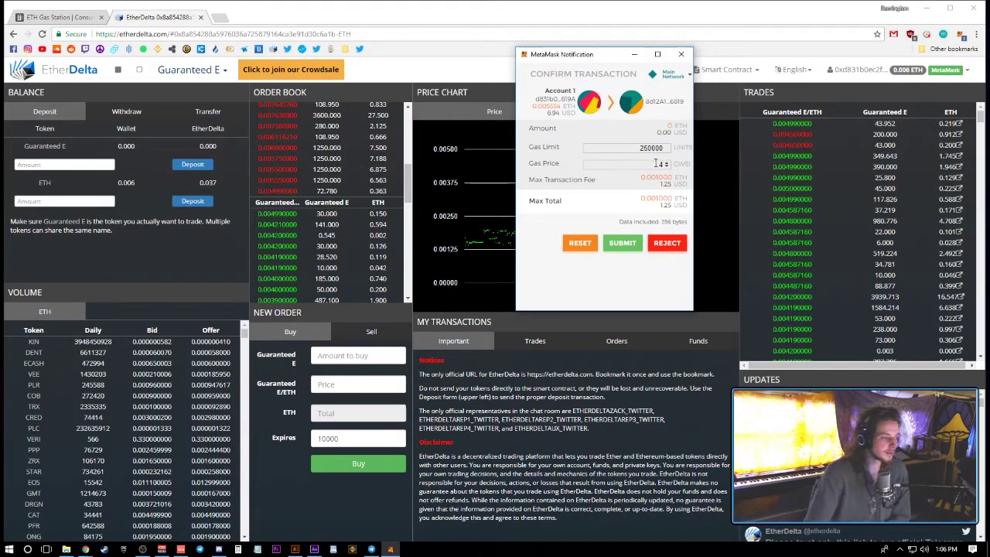
type("14")
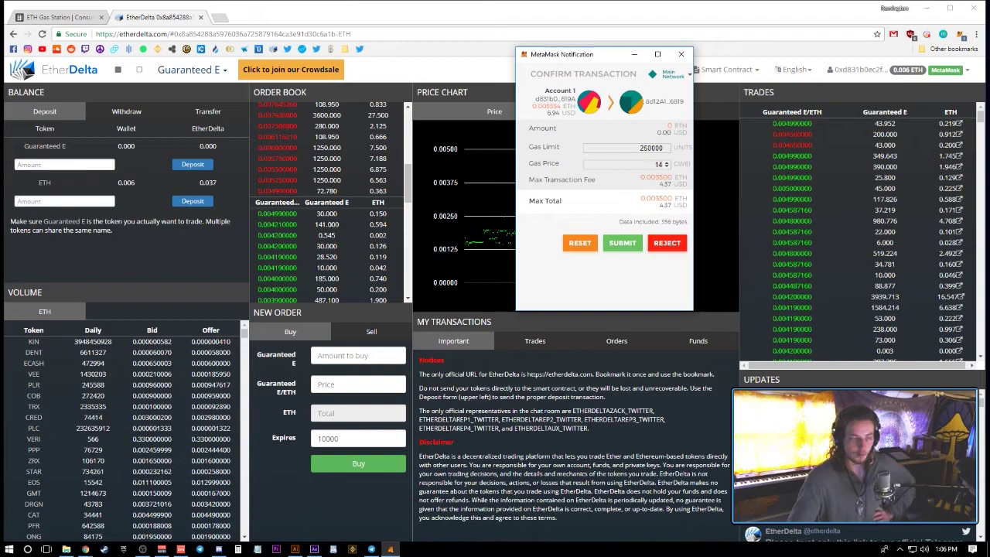
left_click_drag(652, 166, 694, 173)
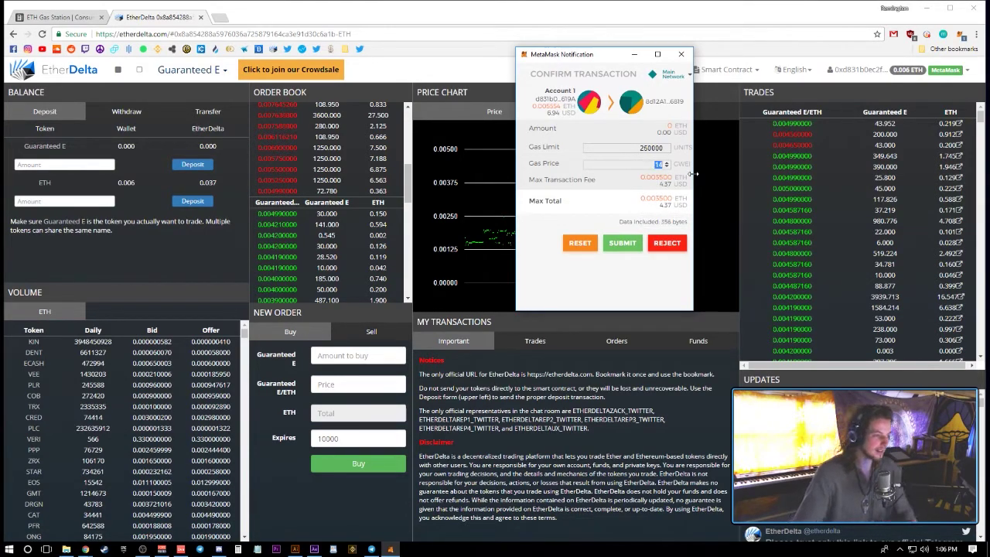
type("40")
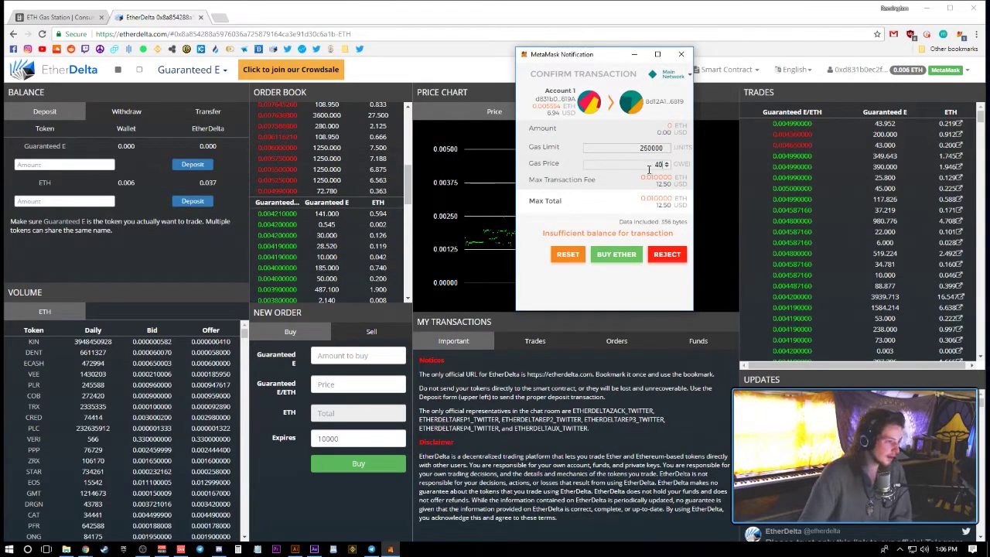
Replace the 40 GWEI gas price with 14, restoring the 0.0035 ETH fee.
key("BackSpace")
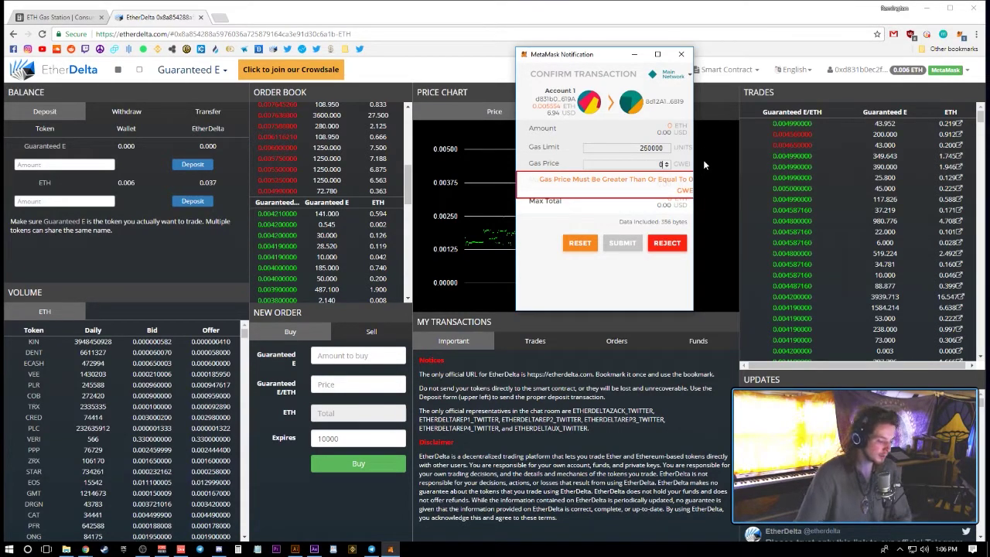
type("14")
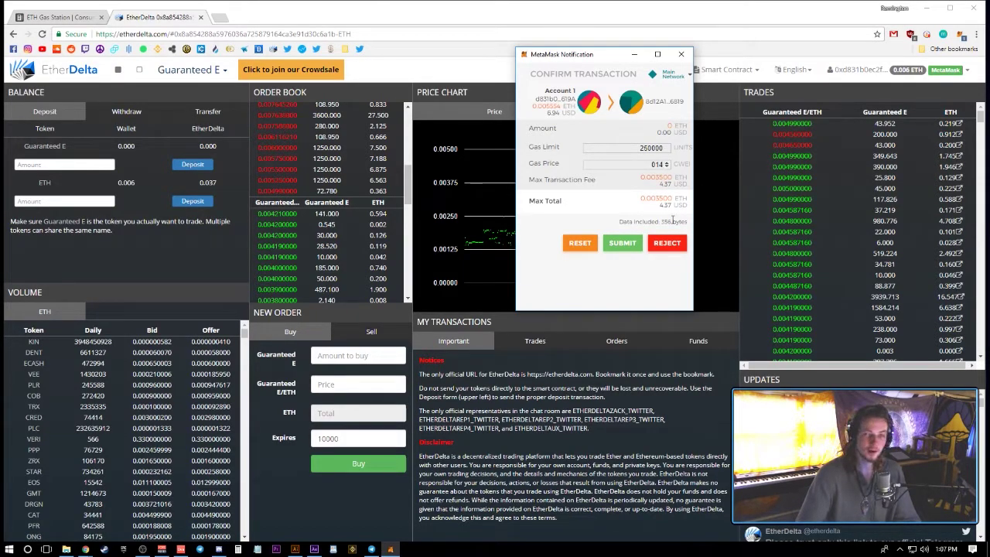
Dismiss the MetaMask trade confirmation window.
left_click(683, 55)
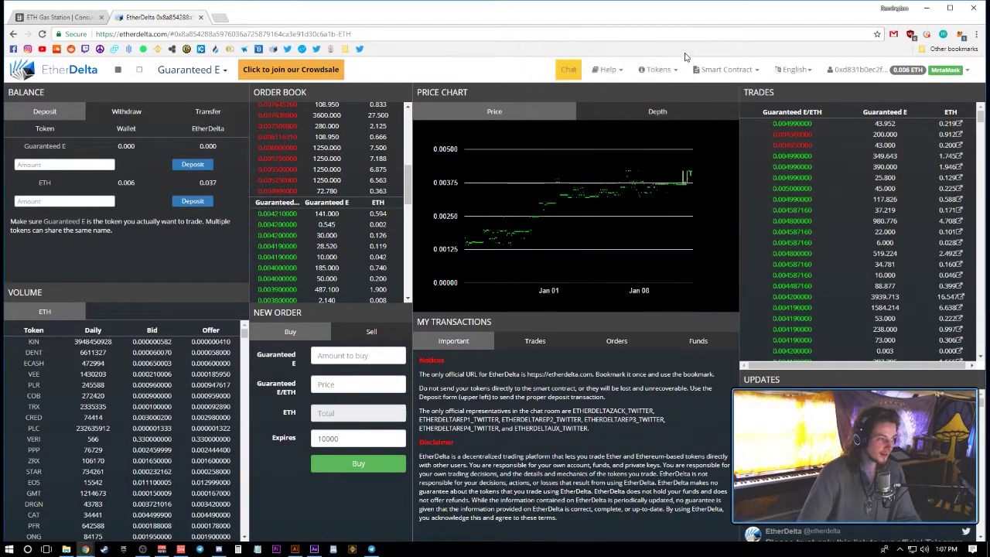
left_click(959, 34)
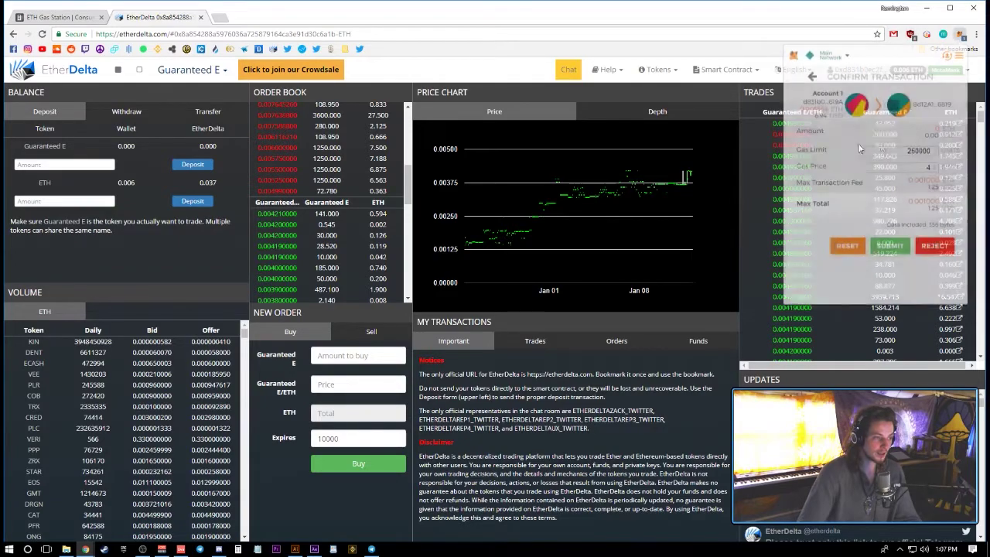
left_click(665, 92)
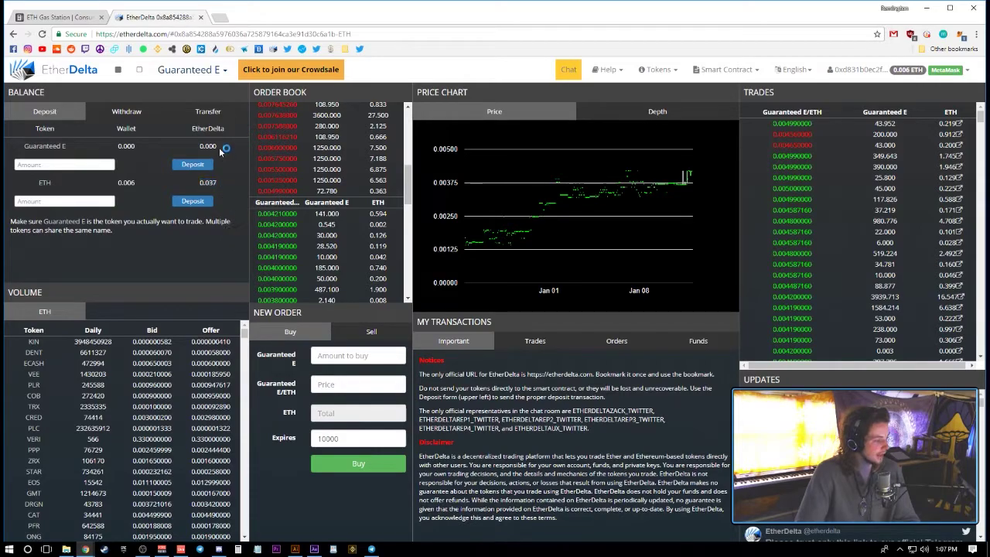
Select EtherDelta's Guaranteed E exchange balance, still at 0.000.
left_click_drag(198, 147, 219, 152)
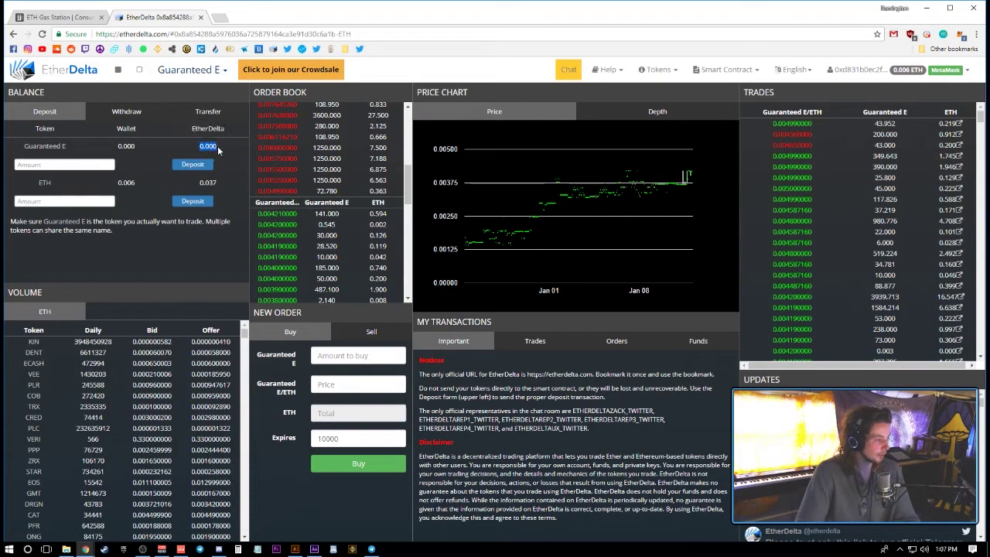
mouse_move(202, 146)
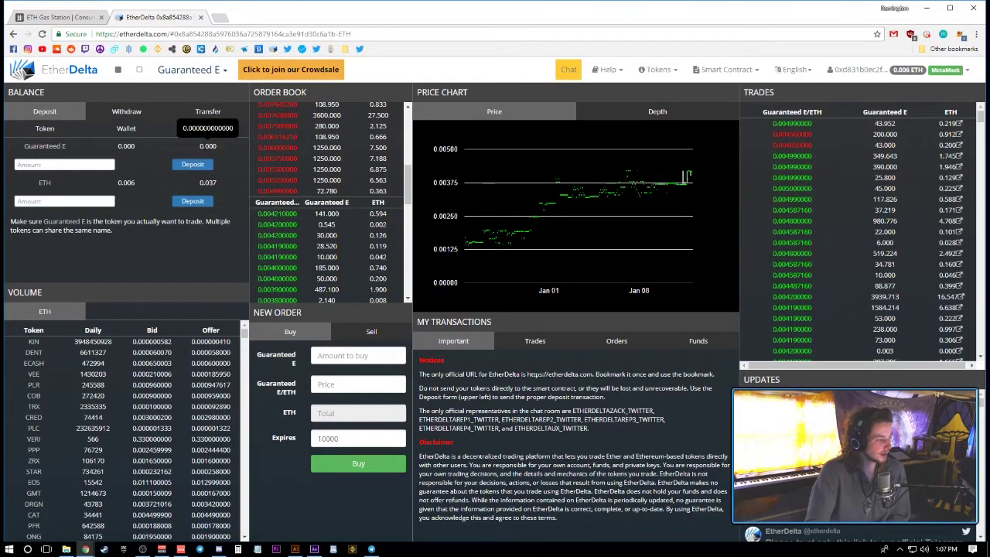
double_click(208, 145)
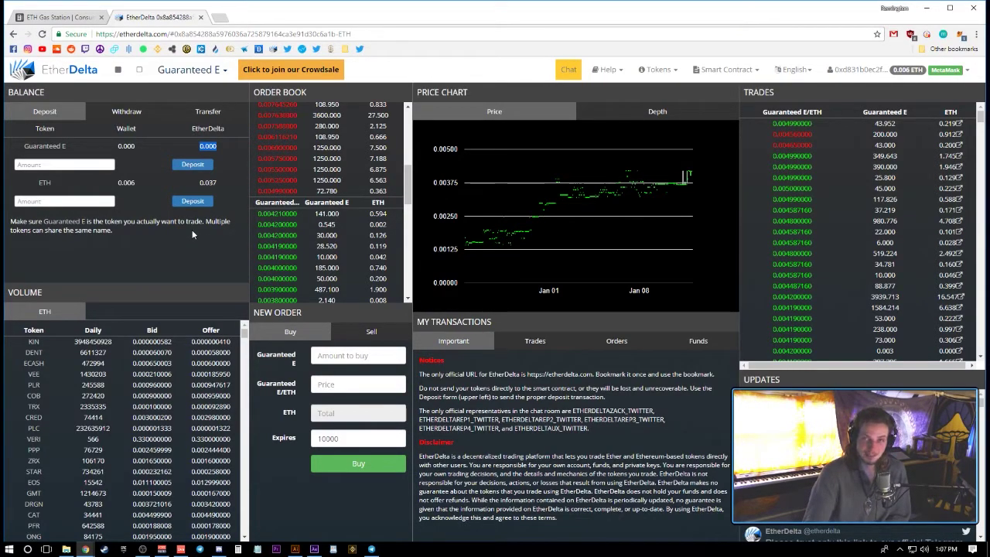
left_click(121, 110)
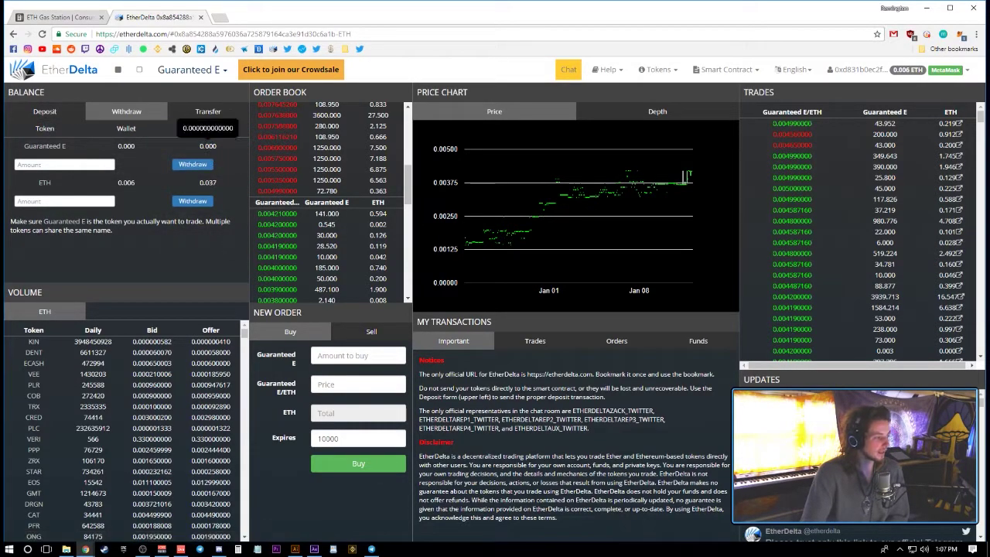
left_click_drag(198, 146, 221, 157)
left_click(70, 165)
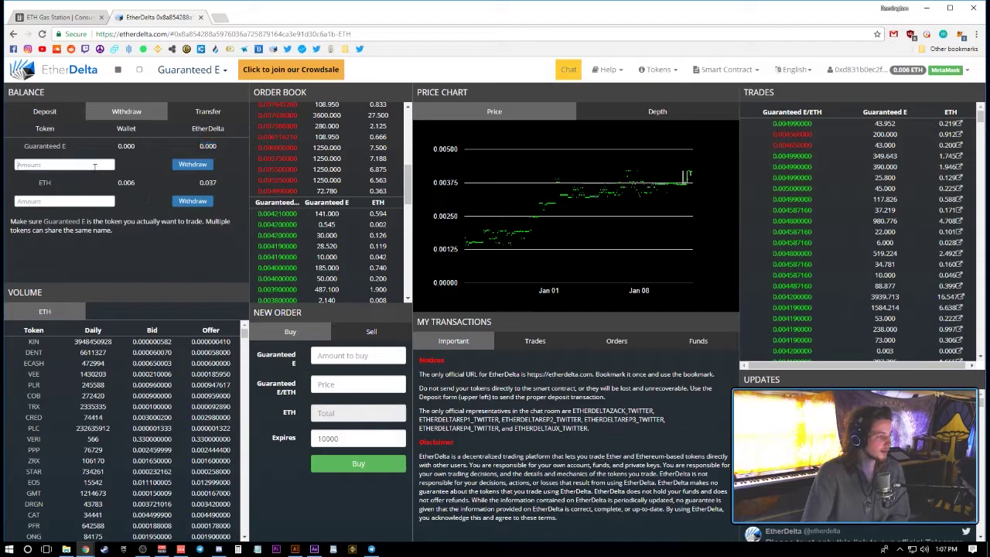
type("7")
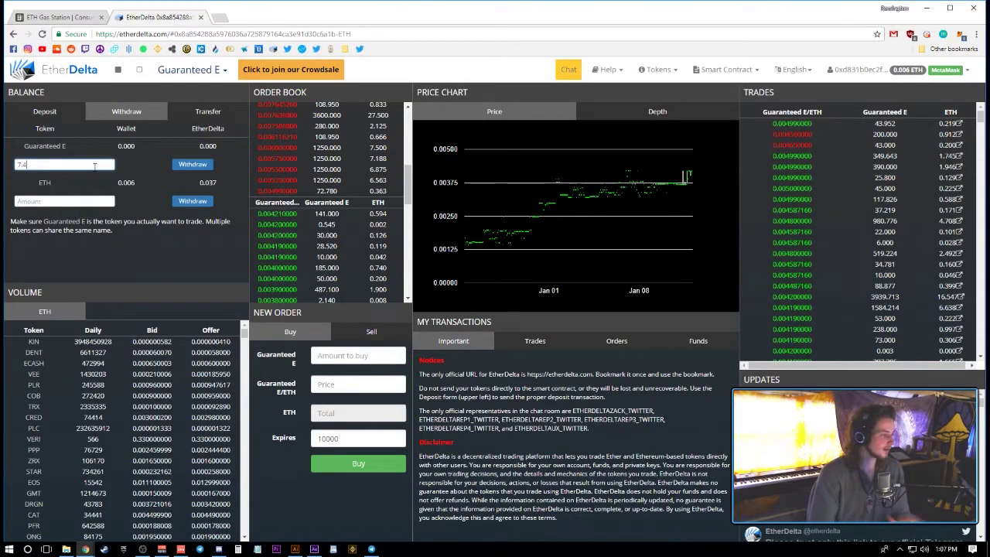
type(".4")
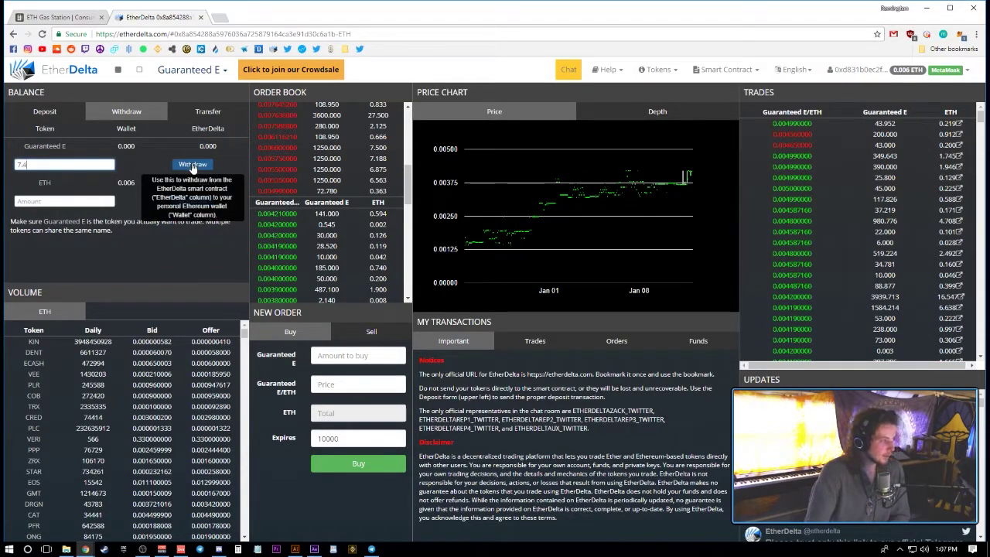
left_click(192, 165)
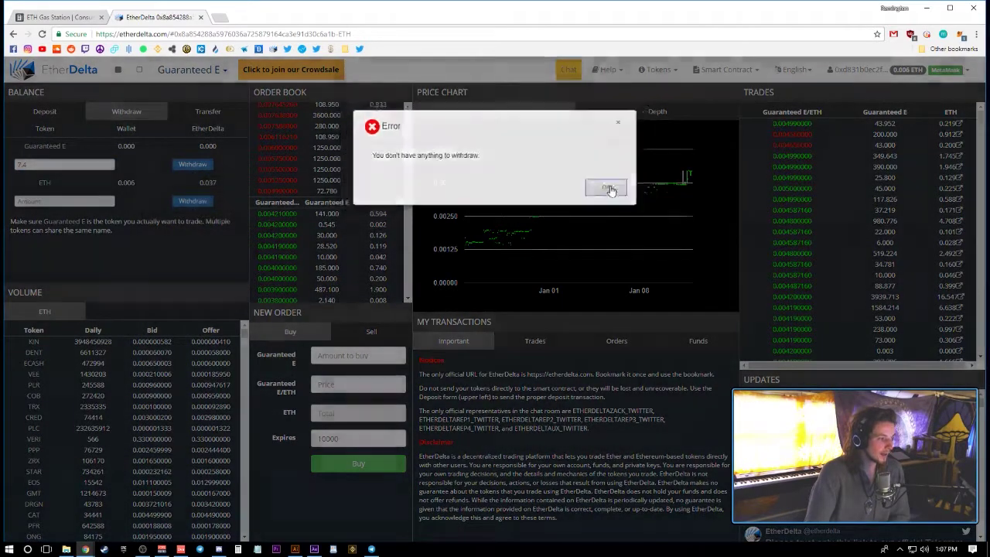
left_click(608, 186)
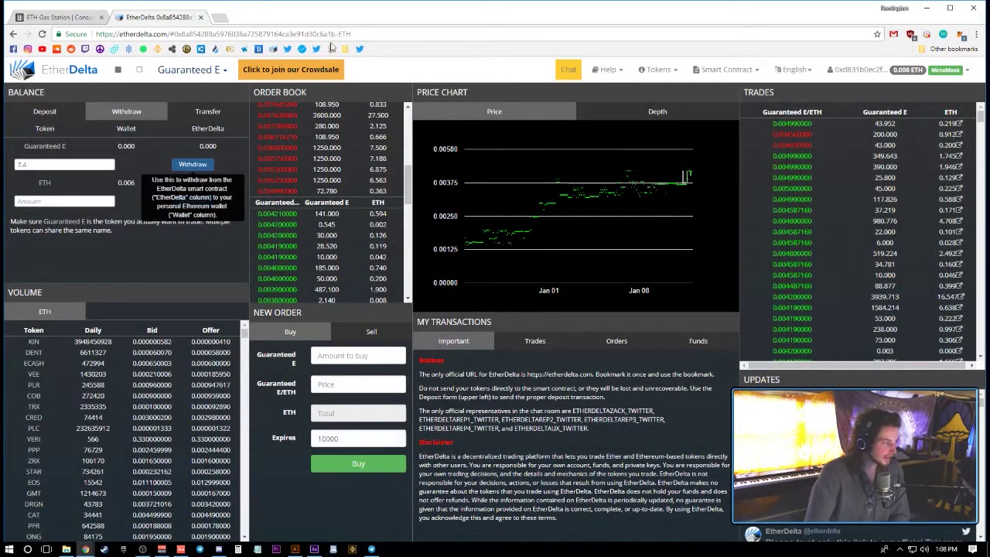
Refresh ETH Gas Station's current gas prices while the 4 gwei confirmation is pending.
left_click(960, 34)
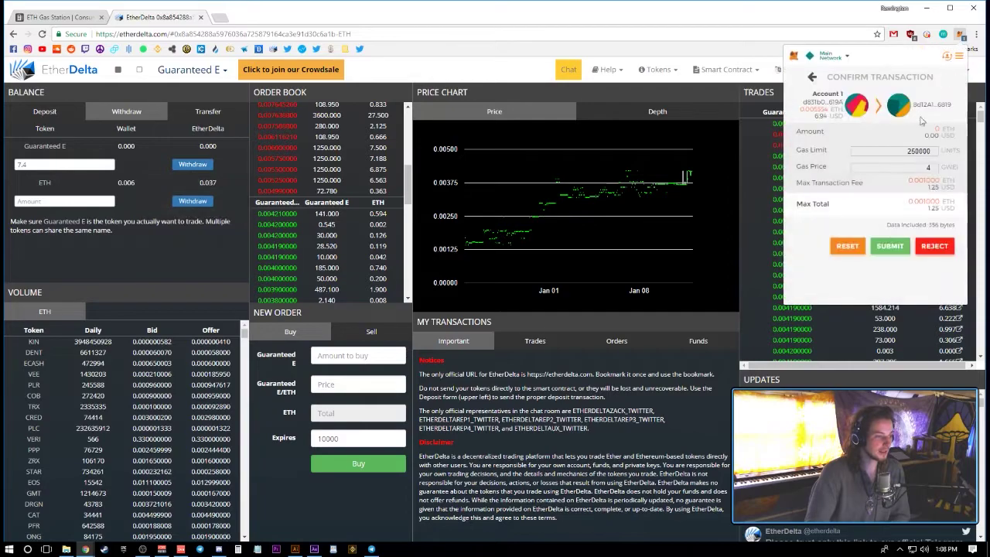
left_click(78, 16)
left_click(184, 34)
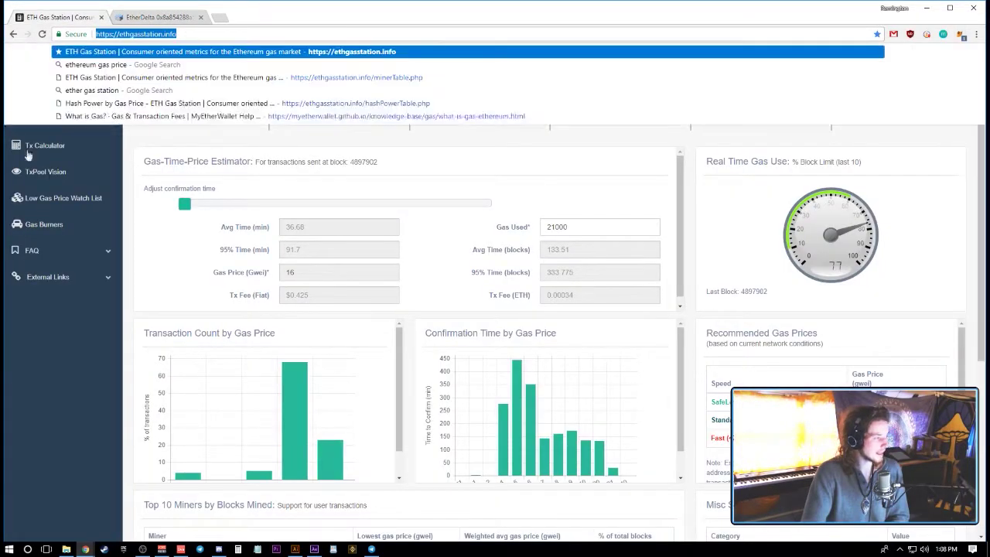
key("Escape")
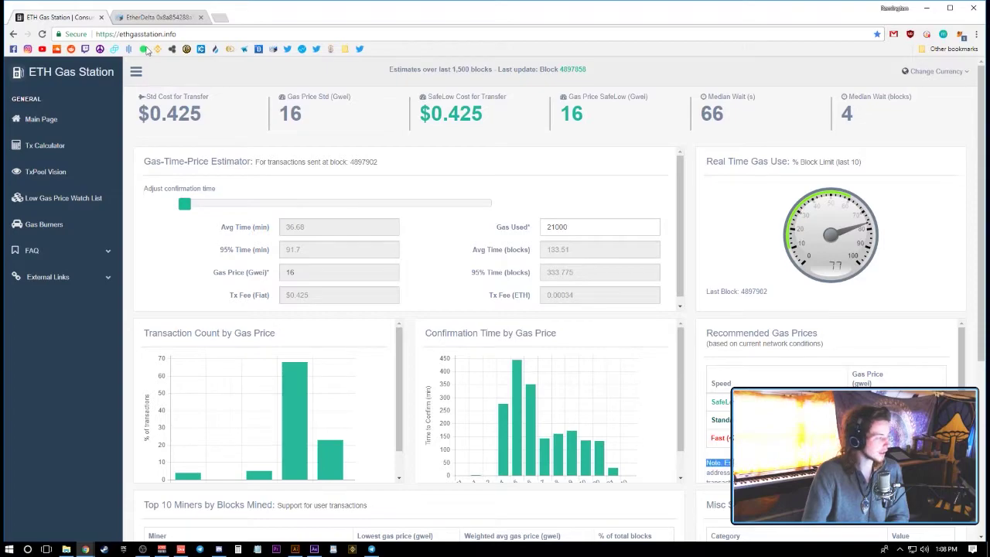
left_click(42, 34)
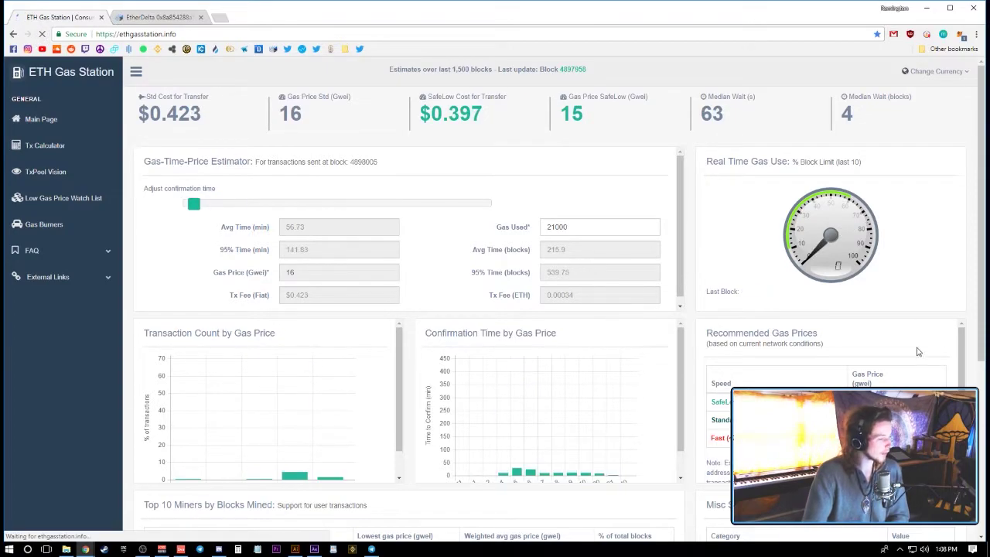
left_click(157, 21)
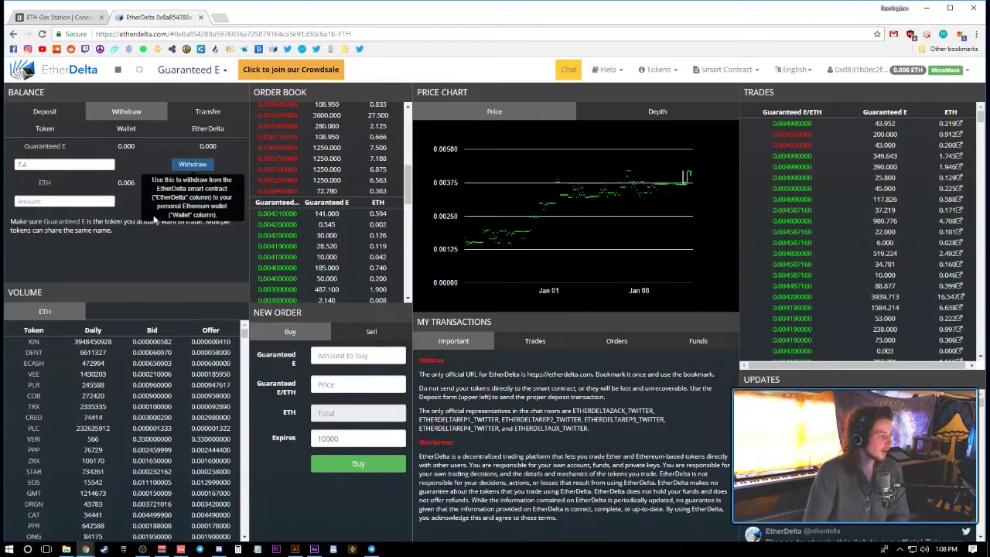
Reject the pending 4 gwei transaction in MetaMask and dismiss the error.
left_click(960, 35)
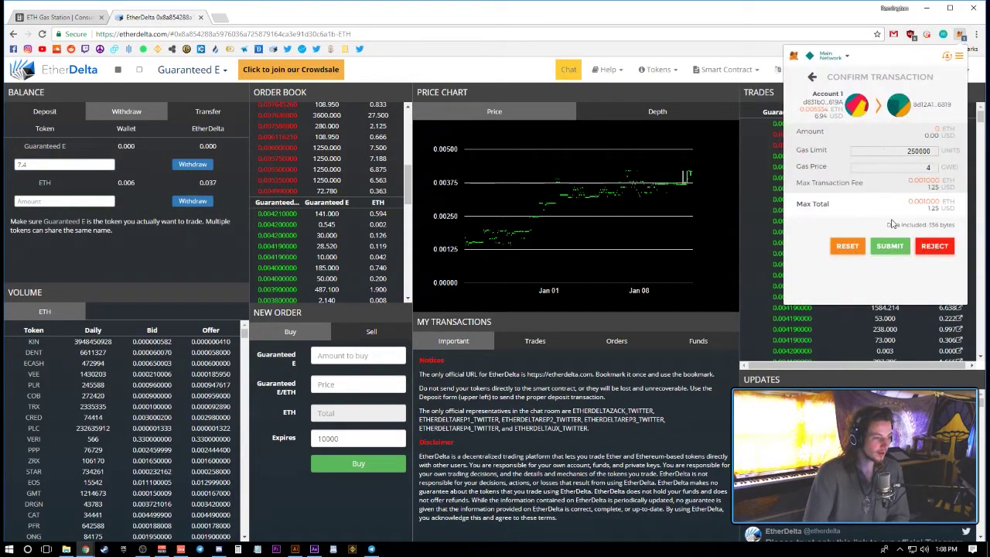
left_click(934, 246)
left_click(617, 230)
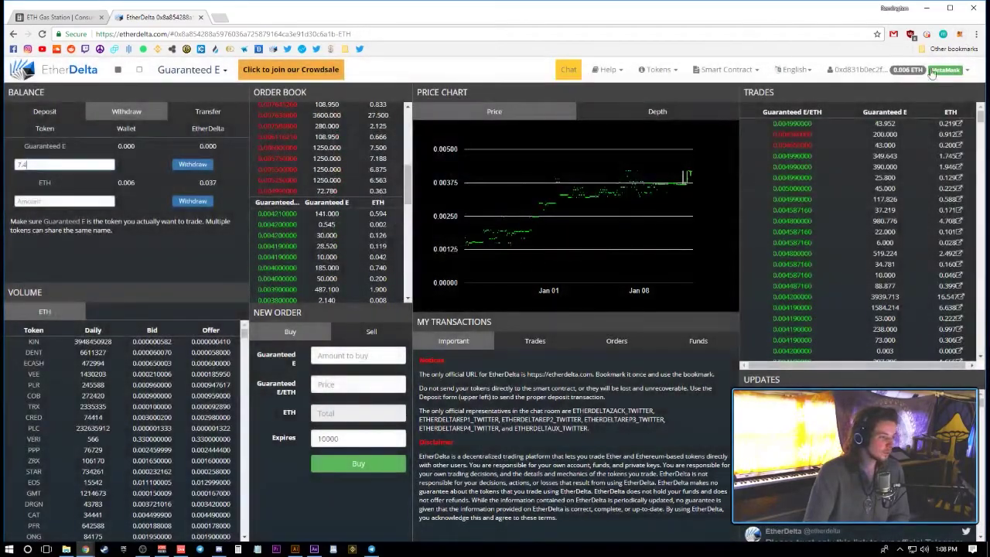
Open MetaMask's Add Token form for Account 1, showing symbol TOKEN and 18 decimals.
left_click(960, 35)
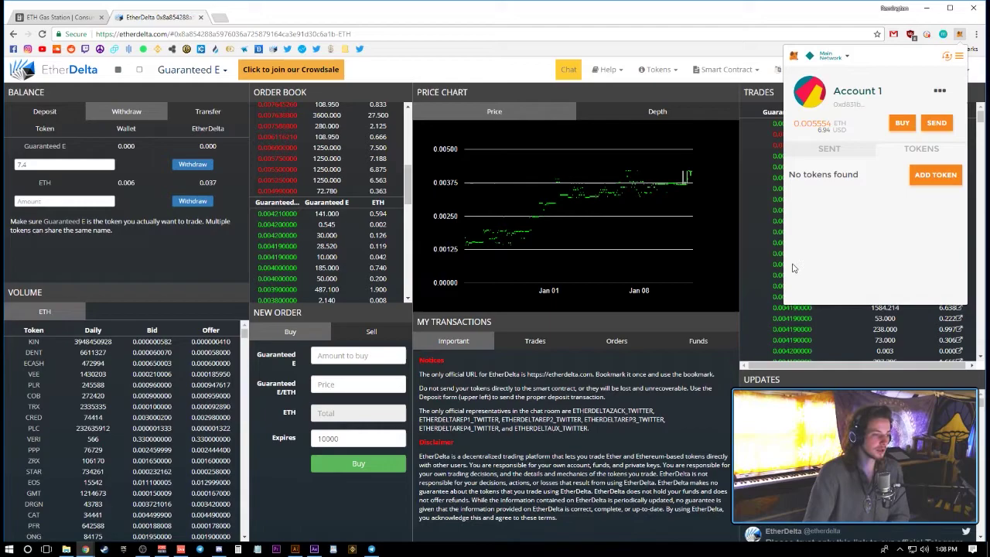
left_click(930, 181)
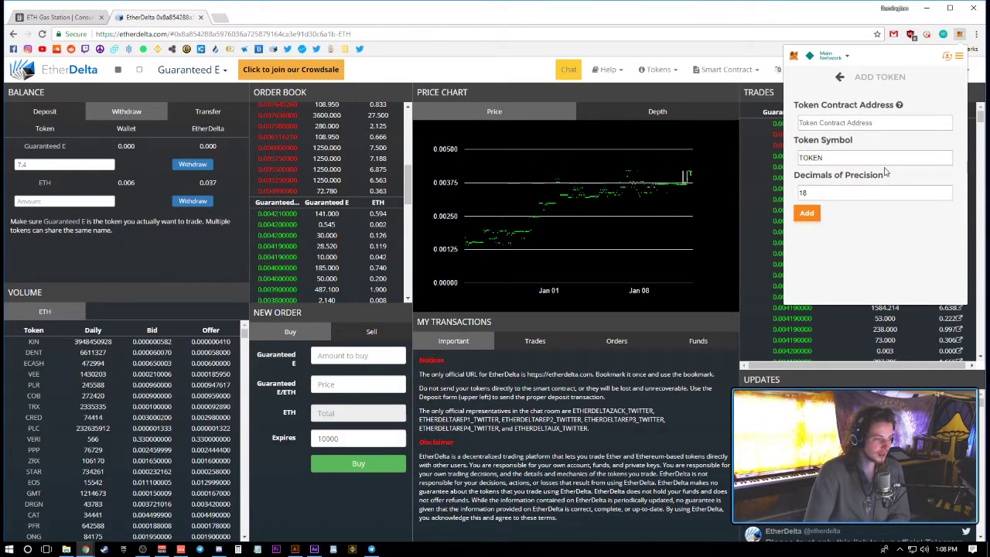
key("Tab")
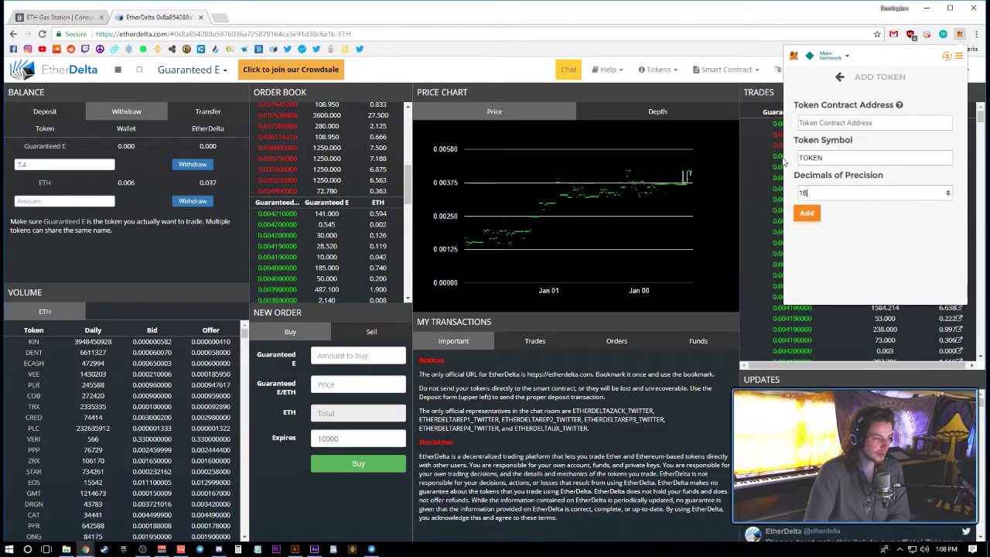
On etherscan.io, search tokens for 'get' and open the Guaranteed Entrance (GET) page.
left_click(223, 17)
type("et")
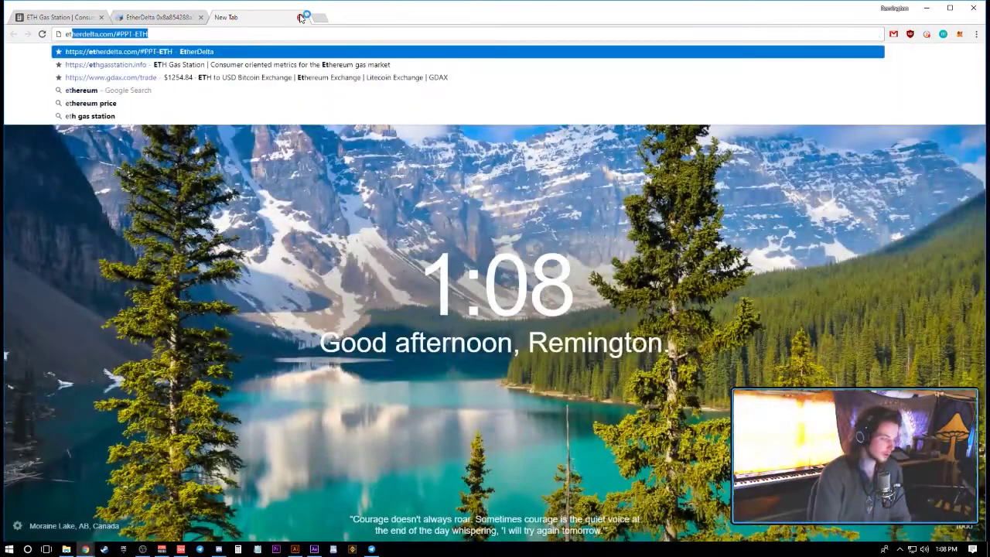
type("hersca")
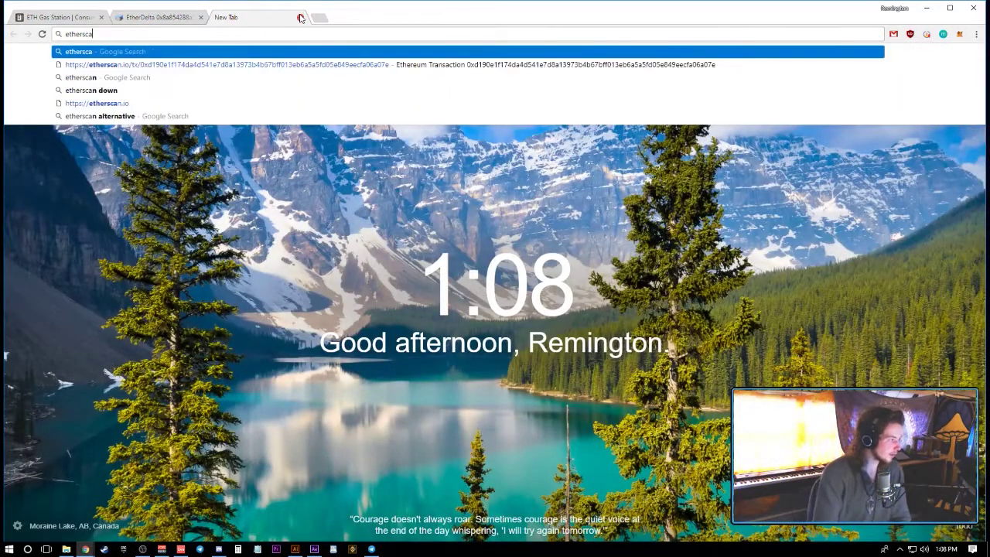
type("n.io")
key("Delete")
key("Return")
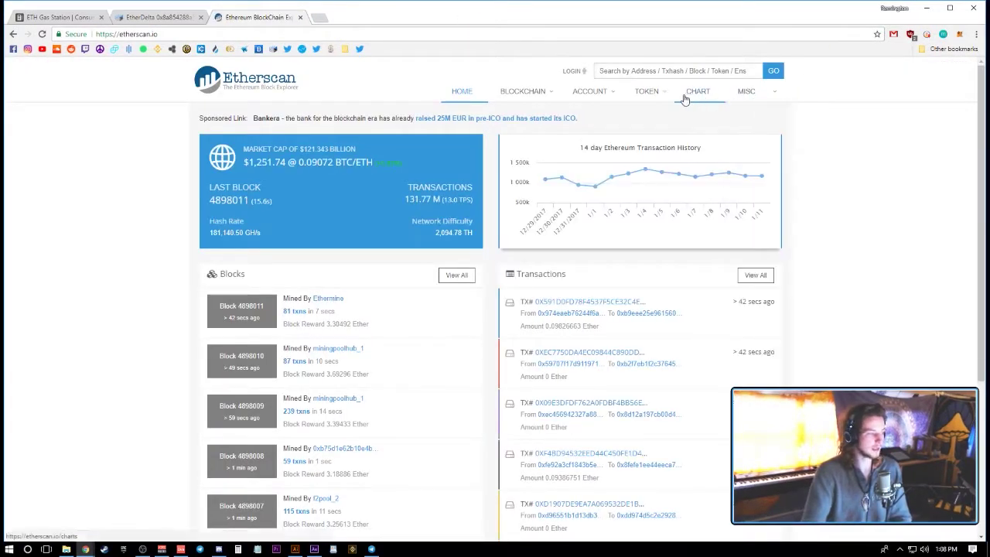
mouse_move(646, 95)
left_click(654, 112)
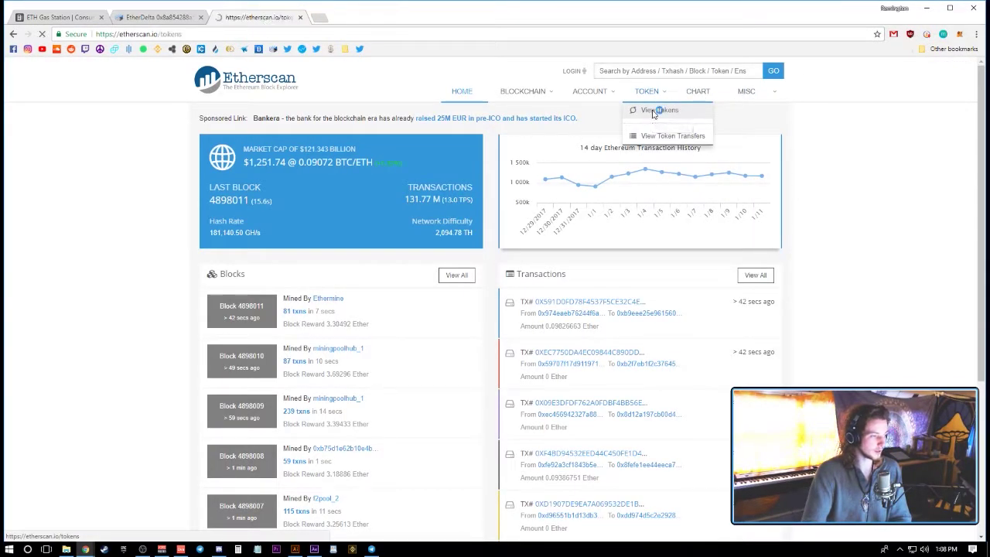
left_click(706, 182)
type("get")
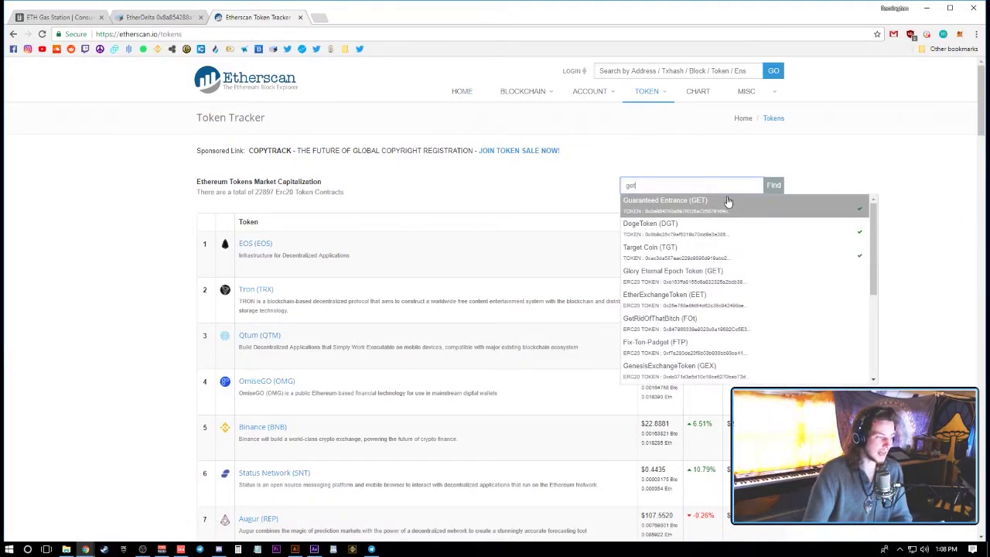
left_click(727, 201)
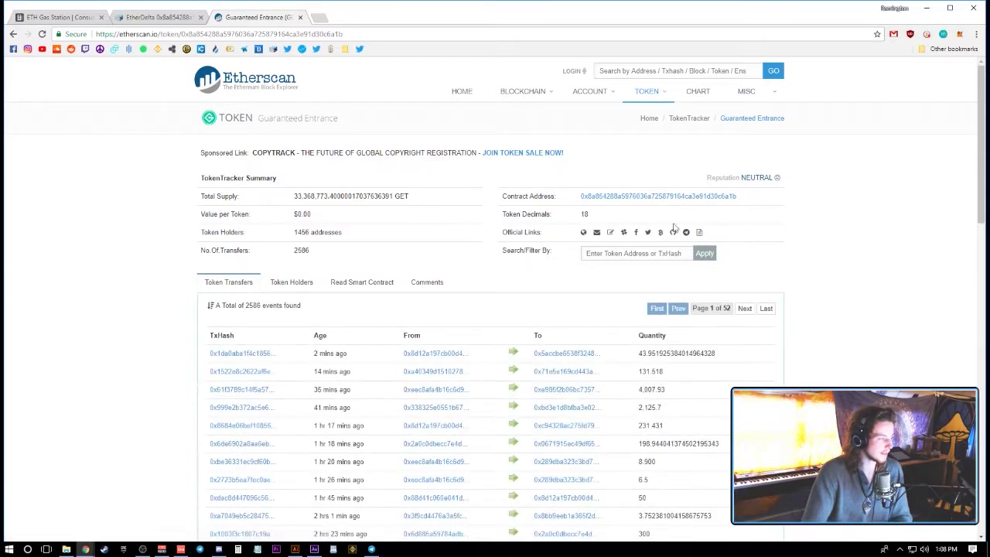
Select the GET contract address and bring up MetaMask's custom token form.
left_click_drag(578, 198, 748, 195)
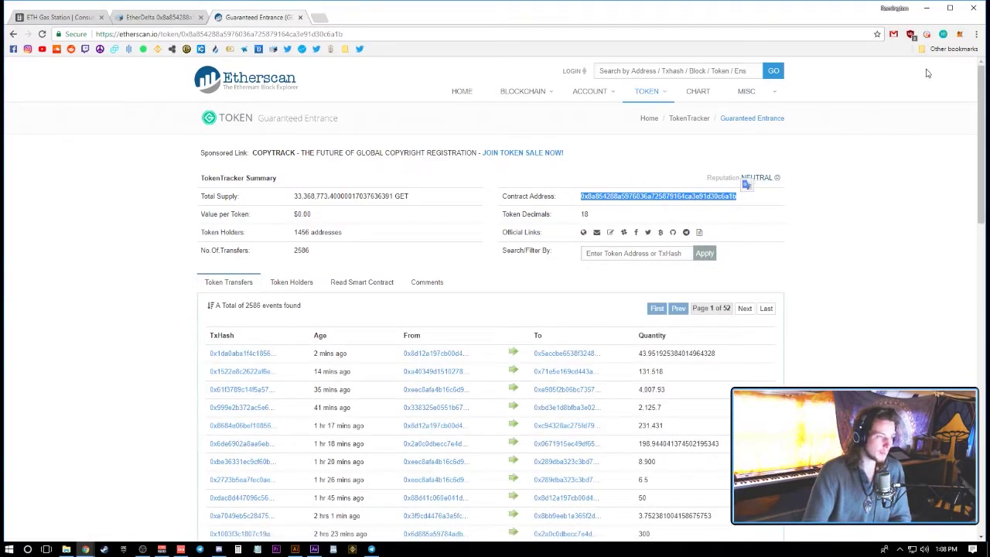
left_click(959, 34)
left_click(937, 173)
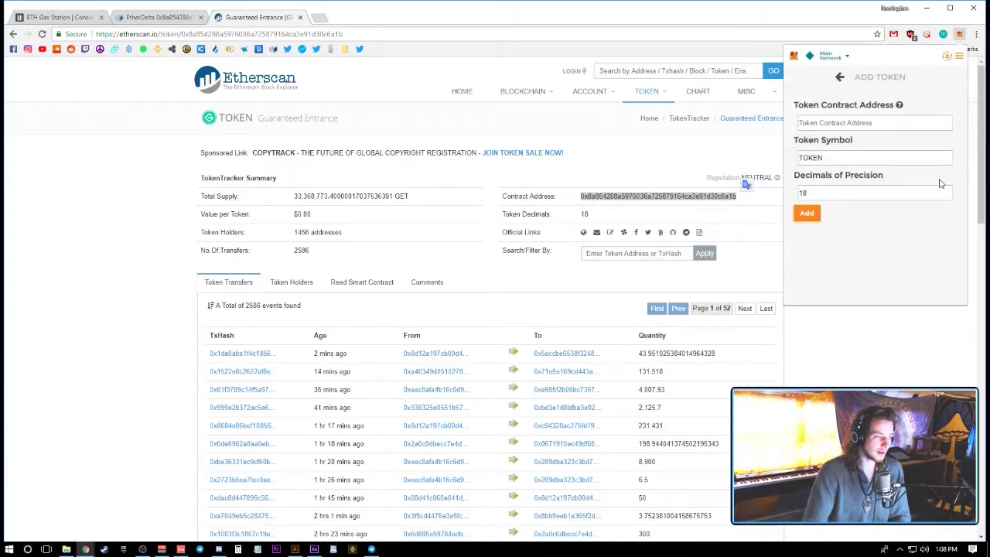
Paste the GET contract address into the form and add the auto-filled GET token.
key("ctrl+v")
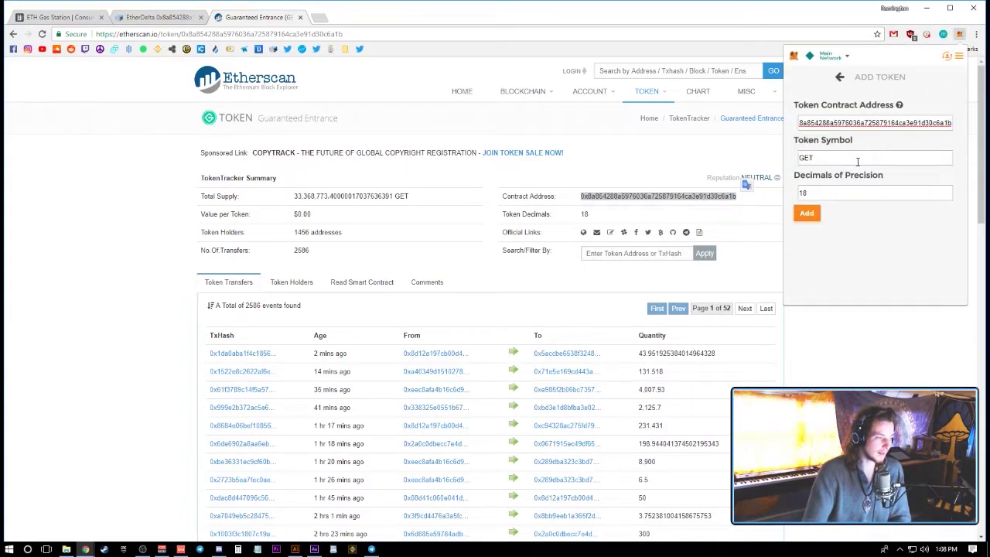
left_click(842, 157)
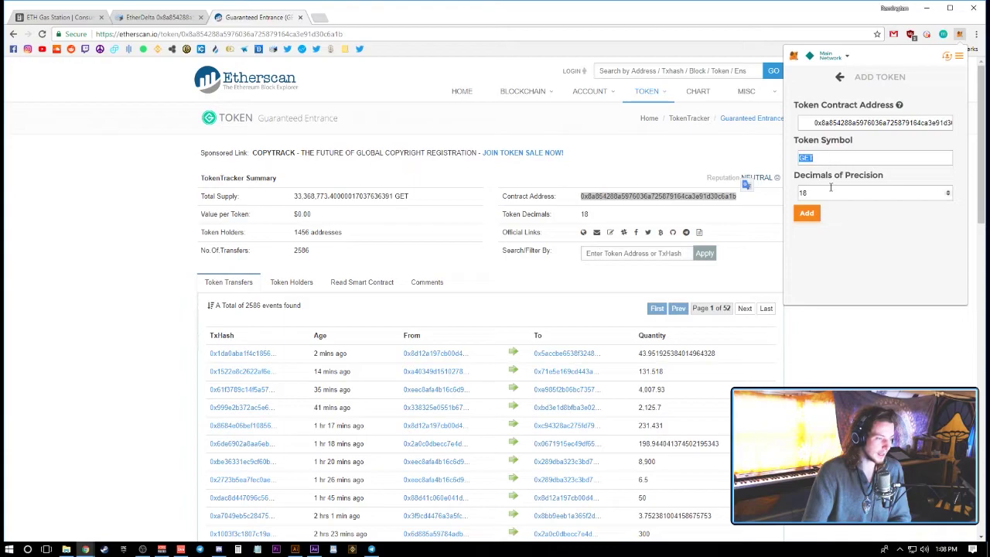
left_click_drag(817, 123, 717, 130)
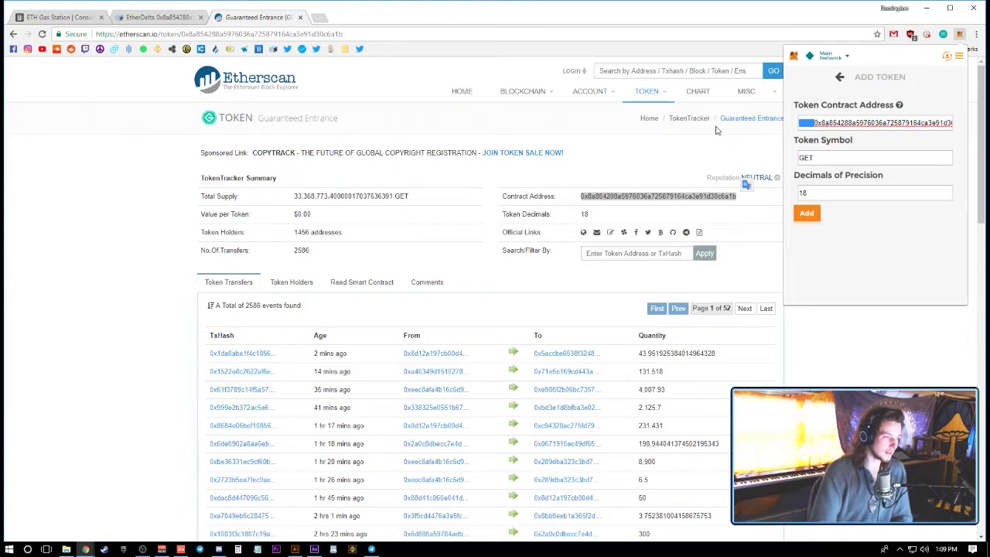
left_click(806, 213)
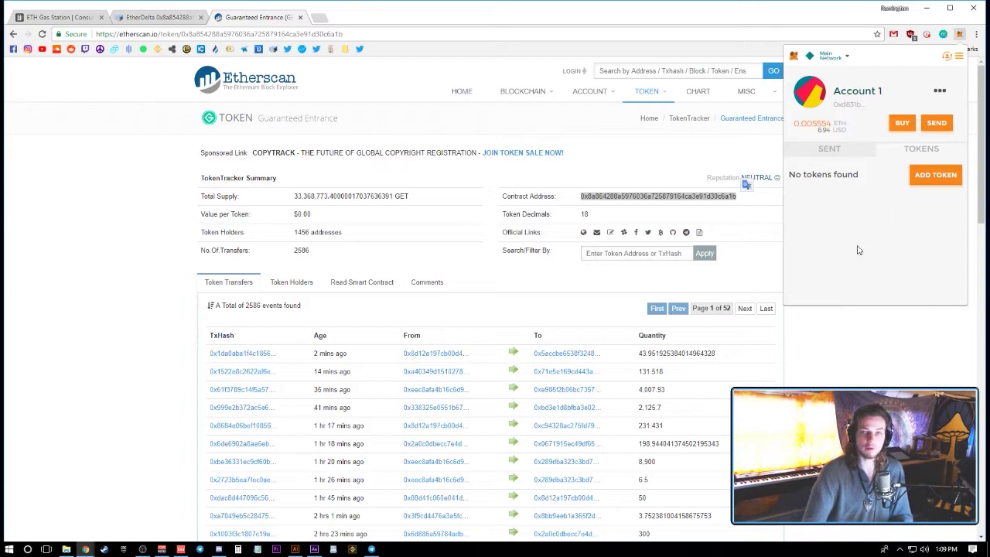
Check the Sent and Tokens lists showing 0 GET, then view GET on Etherscan.
left_click(842, 151)
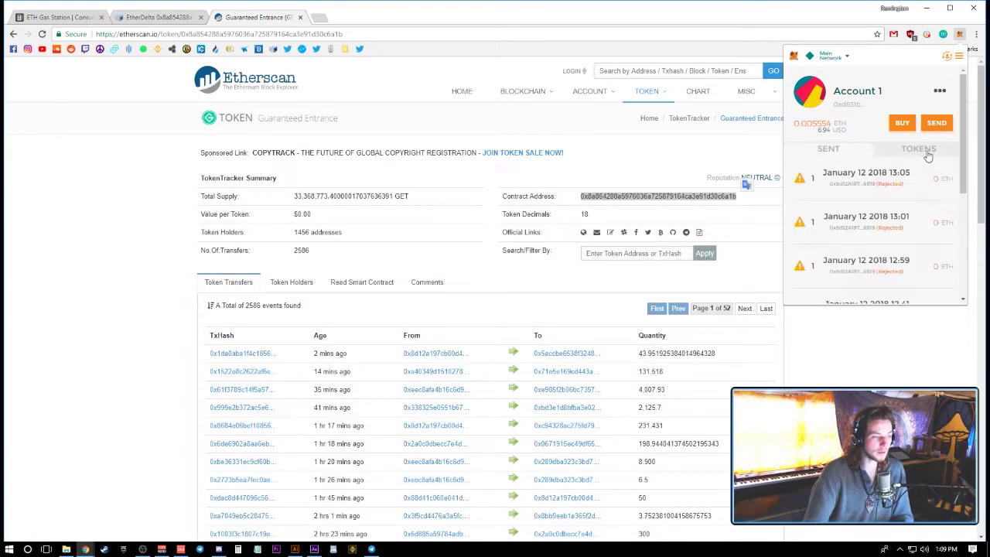
left_click(882, 149)
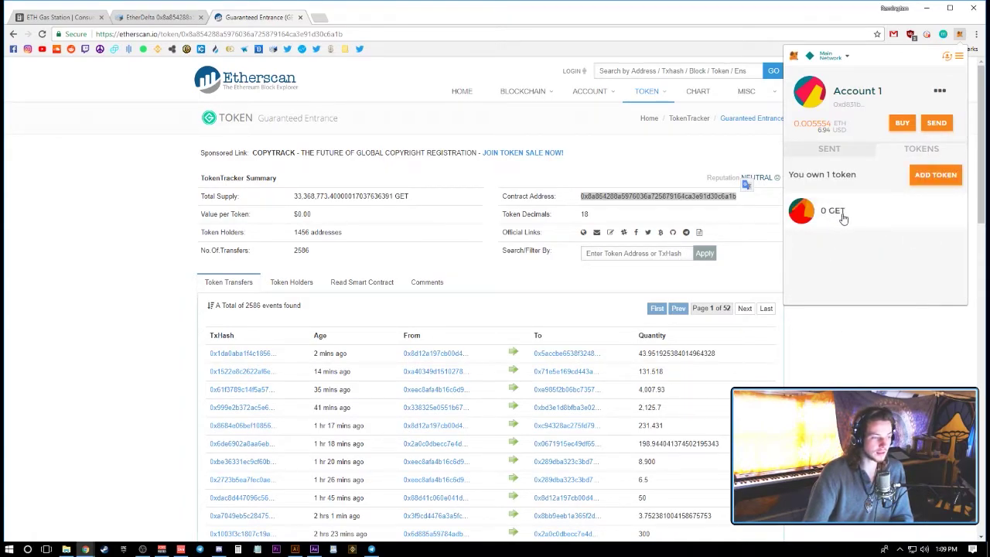
left_click(841, 216)
left_click(259, 17)
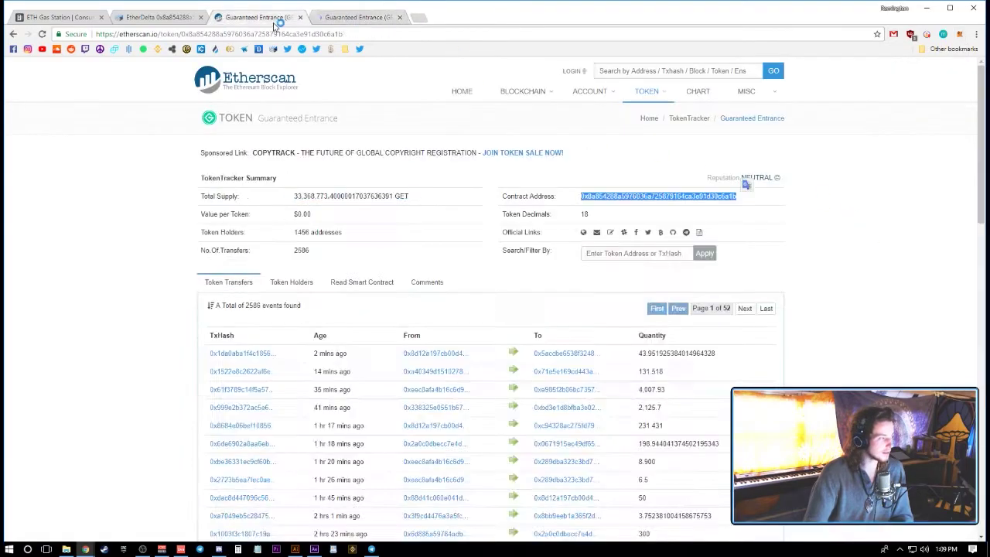
Check the MetaMask account menu and EtherDelta's Guaranteed E balance and 7.4 withdraw amount.
left_click(959, 34)
left_click(941, 89)
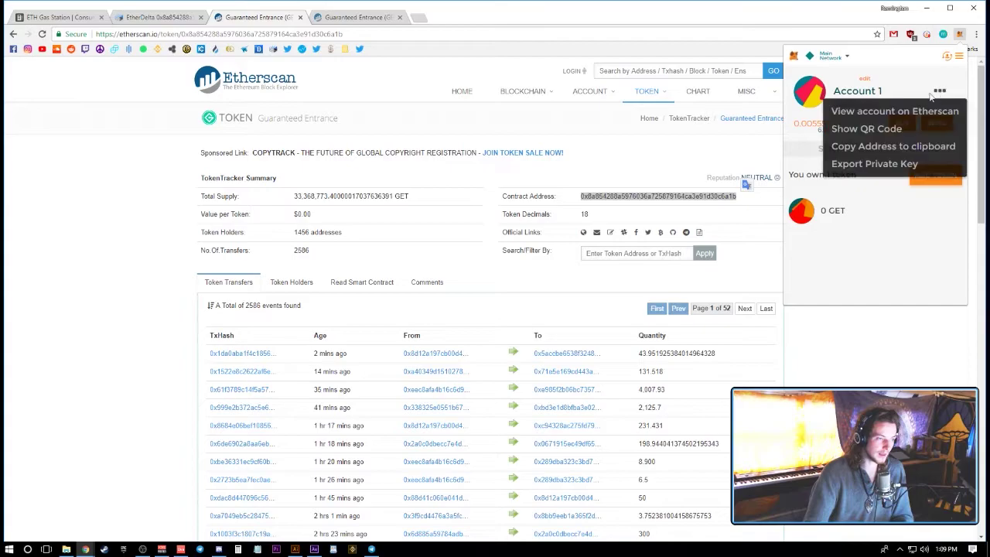
left_click(153, 22)
left_click(153, 22)
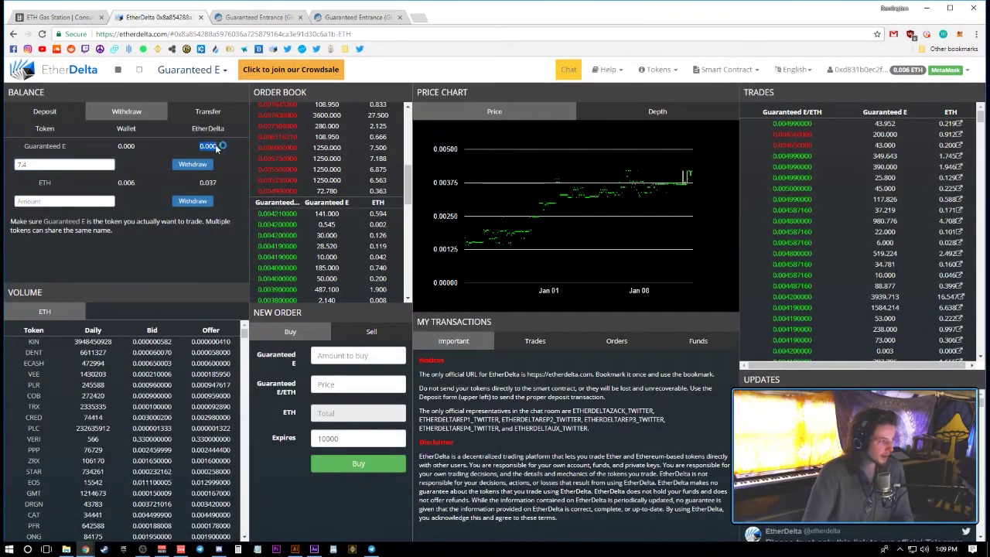
double_click(126, 146)
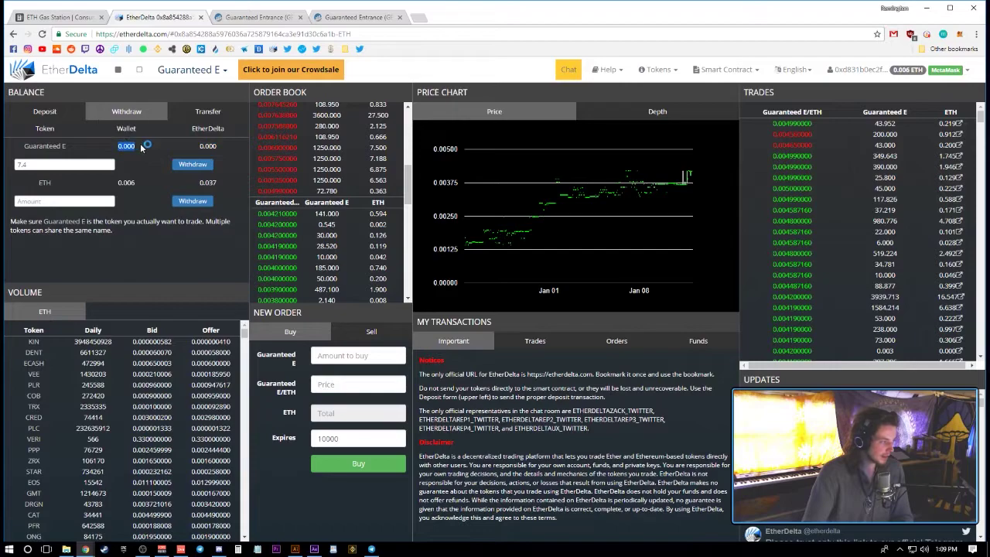
left_click(100, 164)
Enter 7.4 Guaranteed E in EtherDelta's Transfer form and start a new browser tab.
left_click(960, 36)
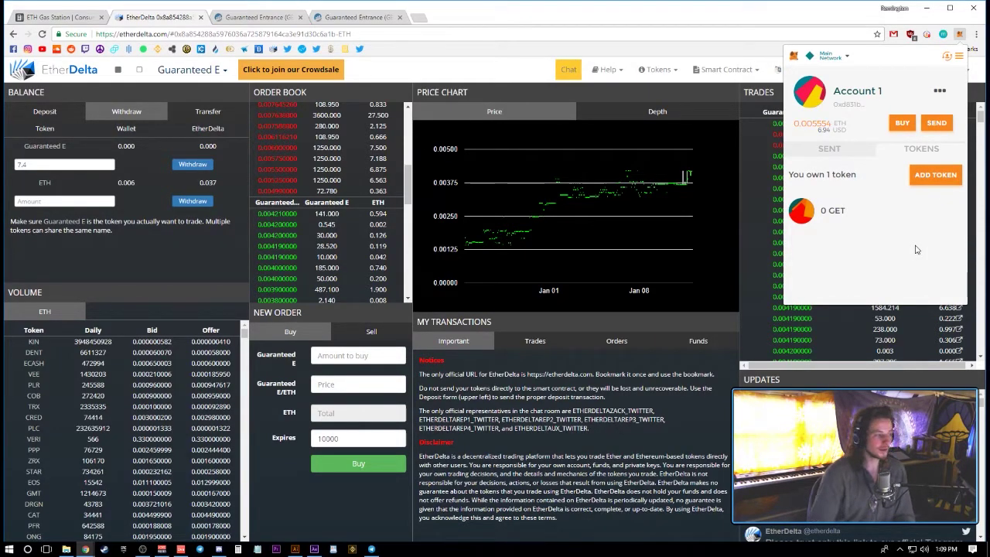
left_click(217, 111)
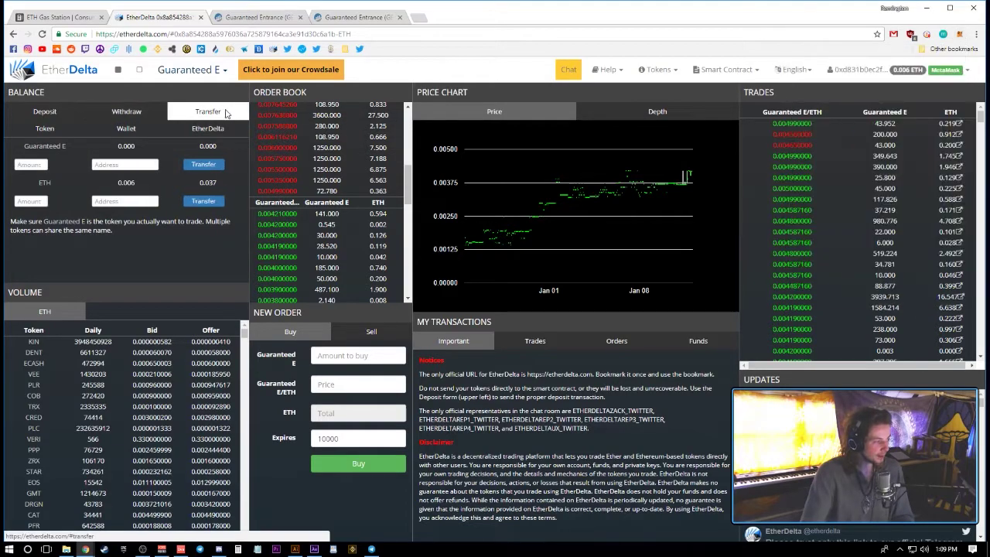
left_click(37, 165)
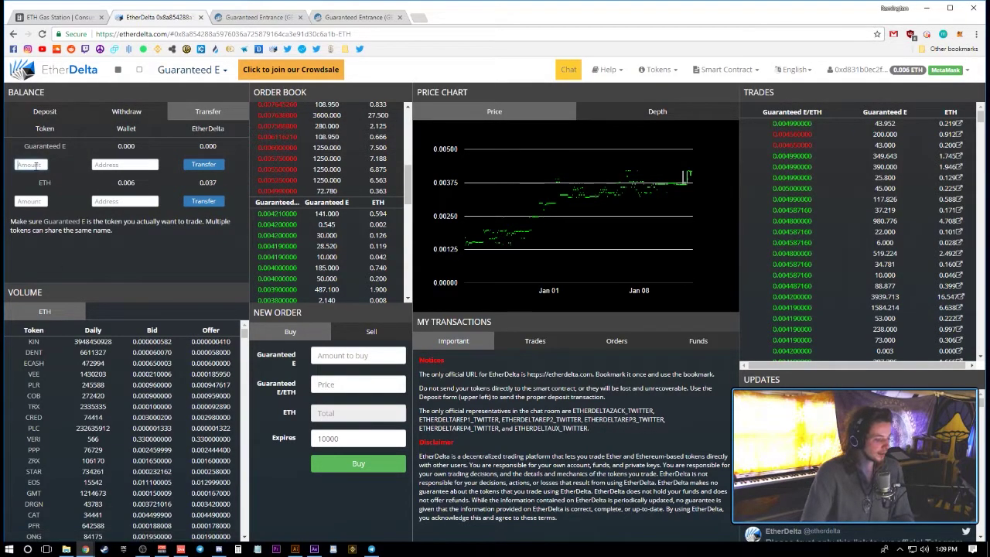
type("7.4")
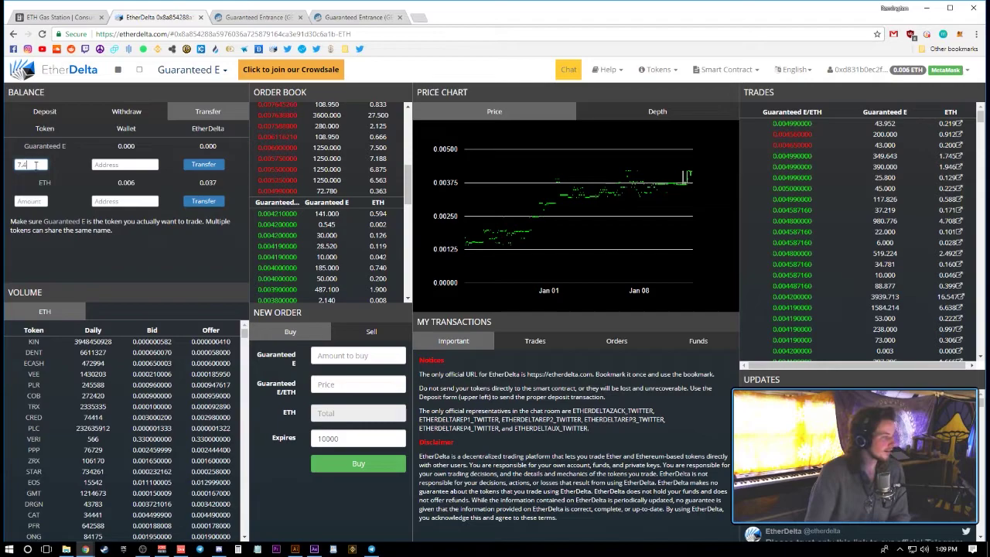
left_click(114, 163)
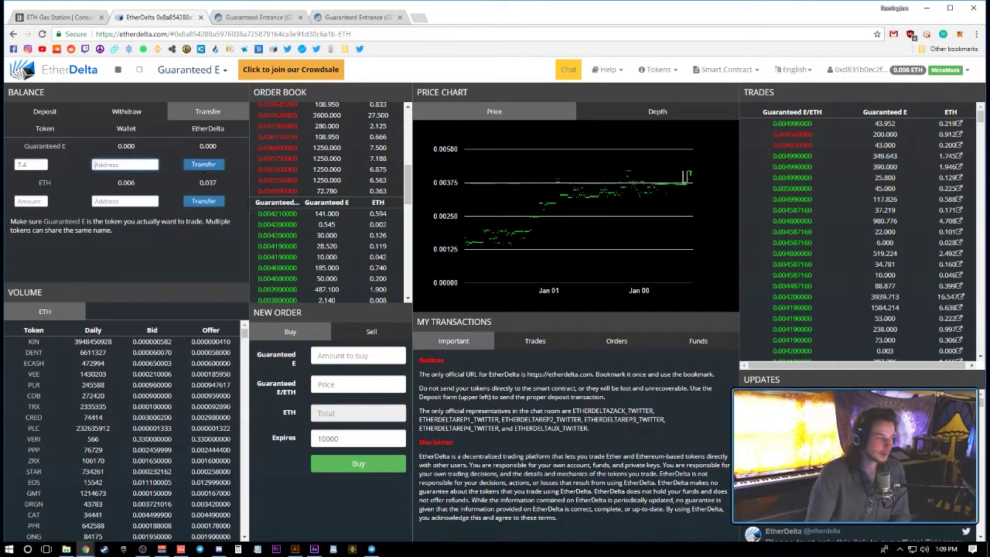
left_click(420, 17)
Load MyEtherWallet and connect MetaMask on its Send Ether & Tokens page.
type("mye")
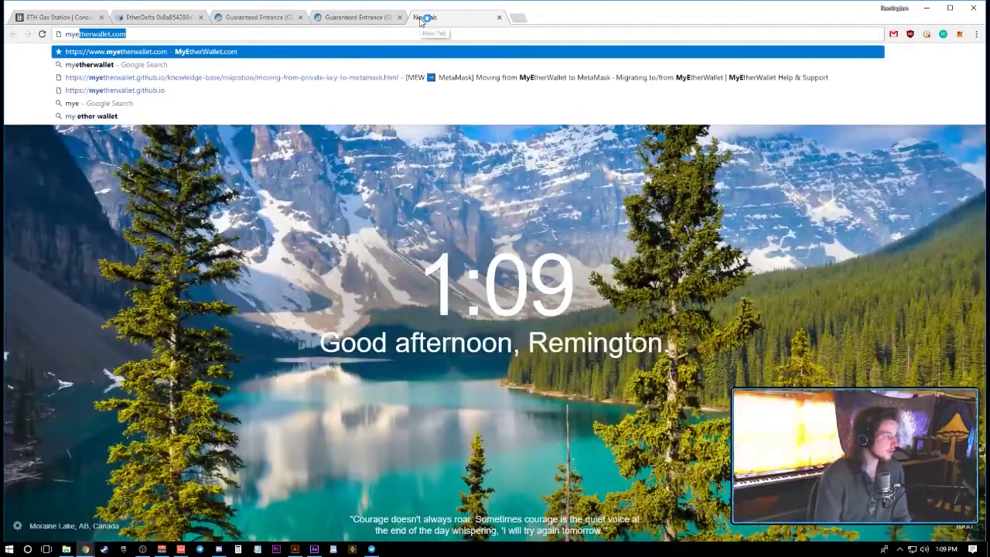
key("Return")
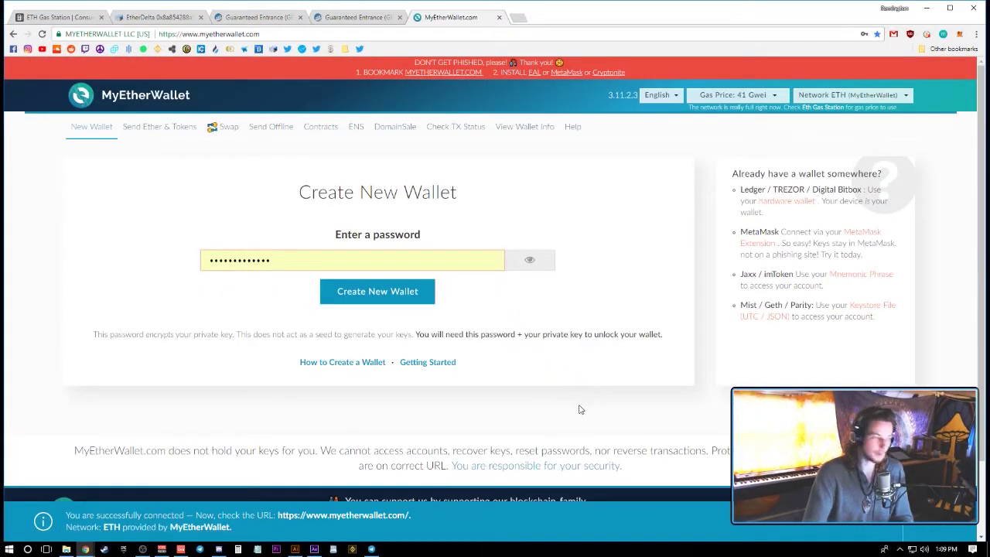
left_click(177, 126)
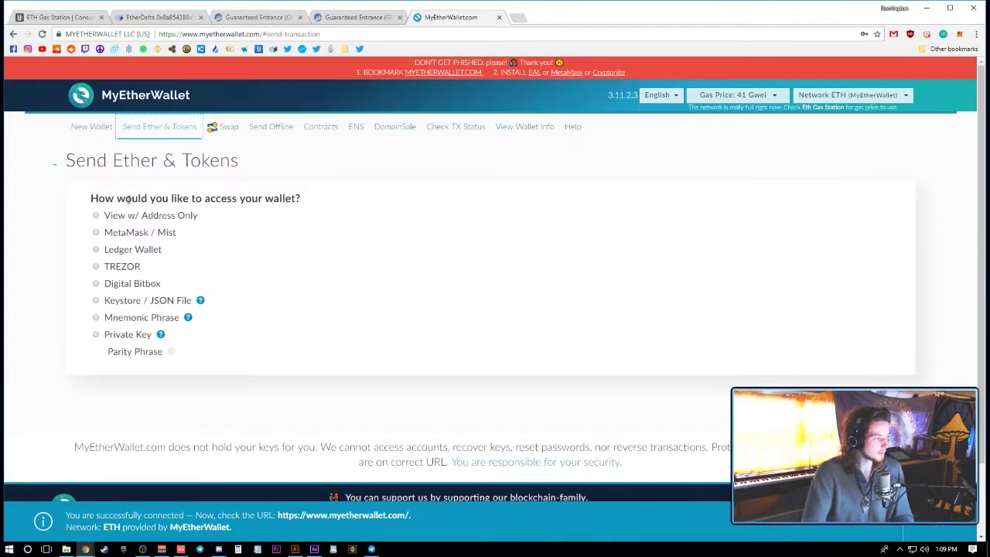
left_click(97, 233)
left_click(444, 322)
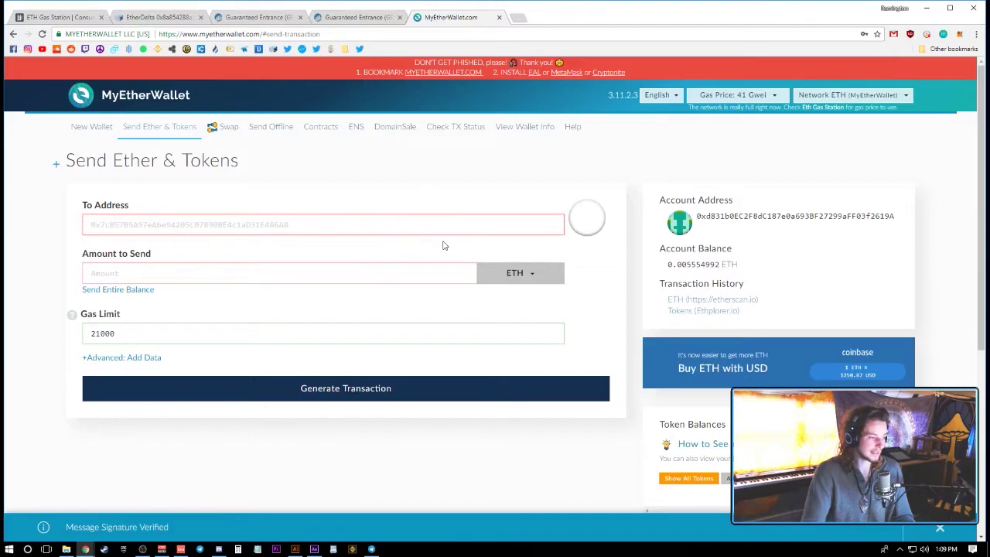
Review the connected wallet's 0.005554992 ETH balance, then return to EtherDelta.
scroll(443, 233, "down", 2)
scroll(387, 198, "up", 2)
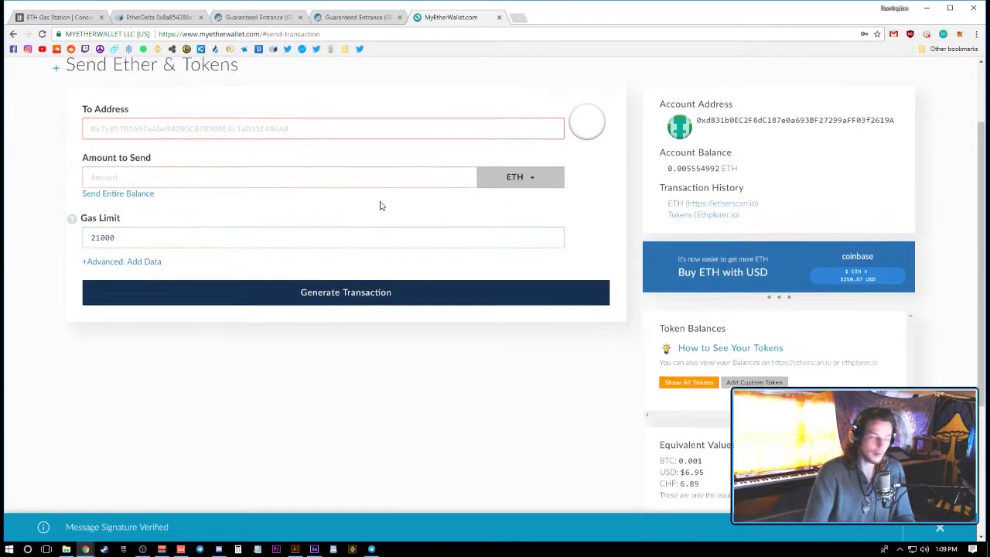
scroll(239, 257, "down", 5)
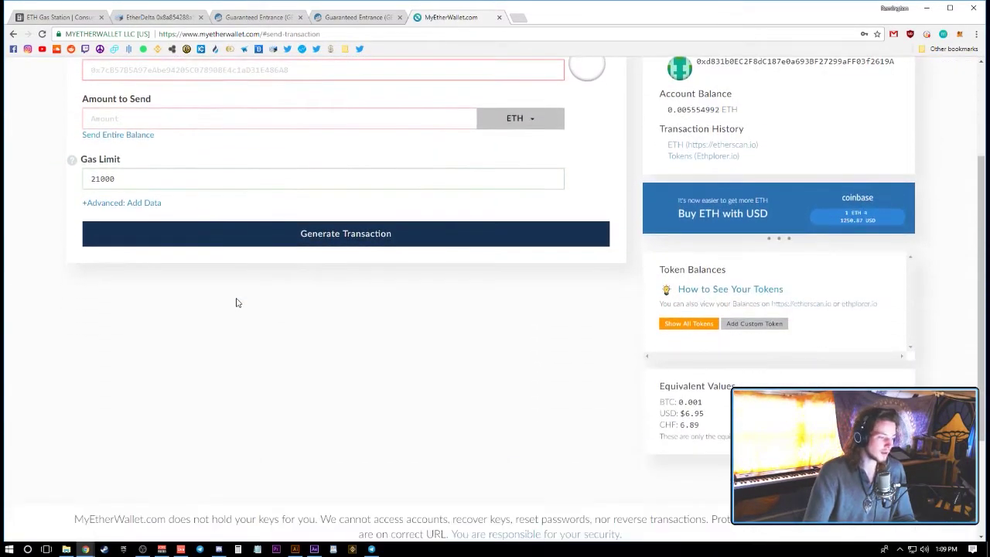
scroll(252, 270, "up", 2)
scroll(323, 208, "up", 3)
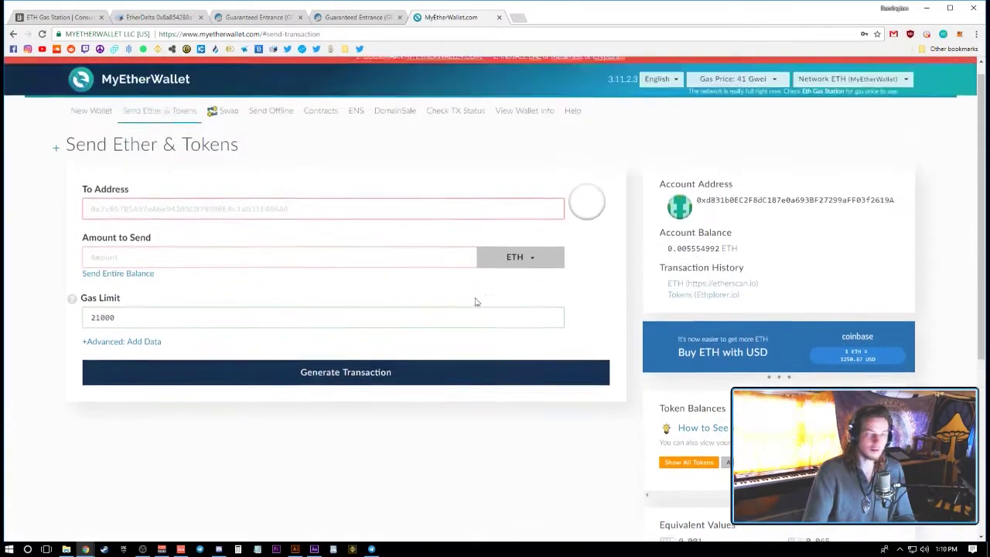
left_click(158, 17)
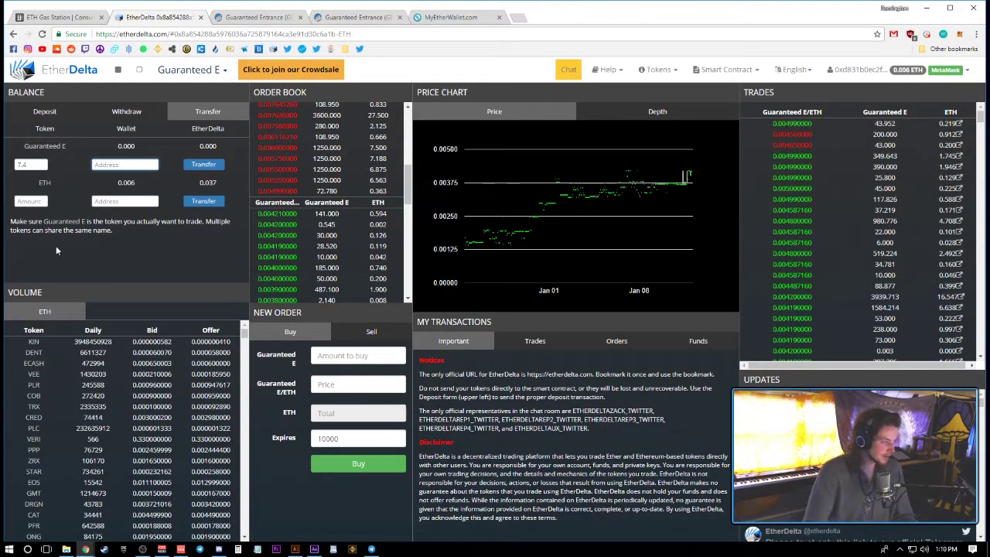
Show EtherDelta's Deposit forms and check the 0.037 ETH exchange balance.
left_click(45, 111)
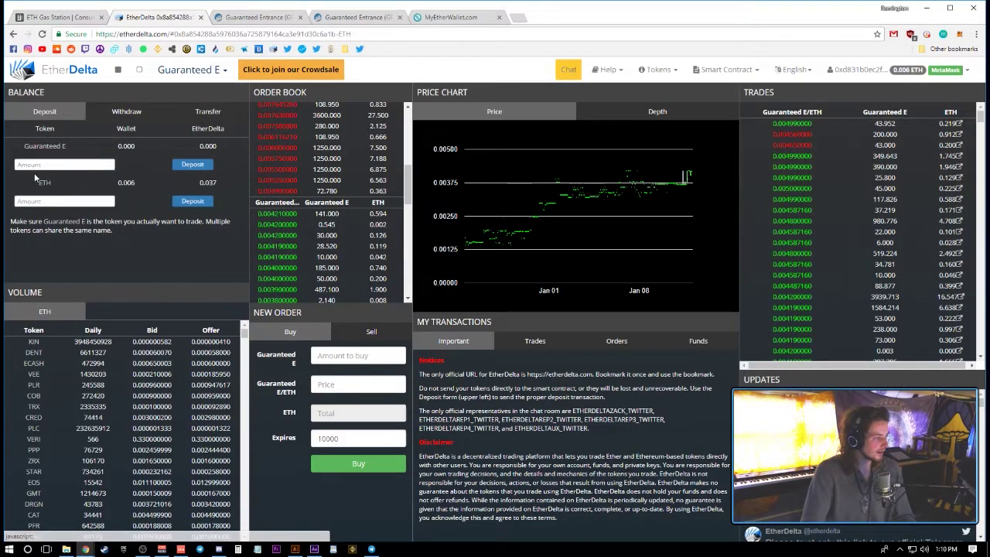
left_click(41, 201)
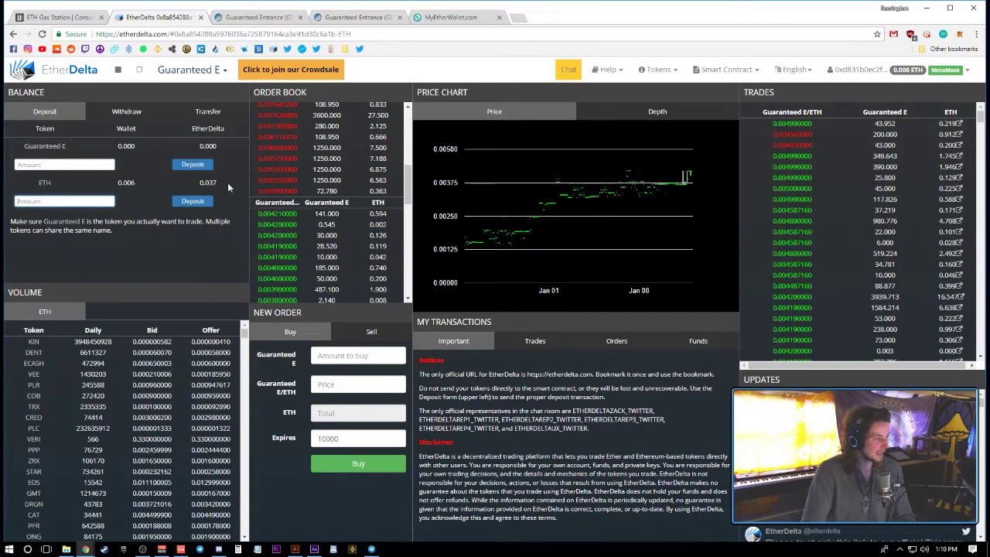
left_click_drag(197, 188, 221, 189)
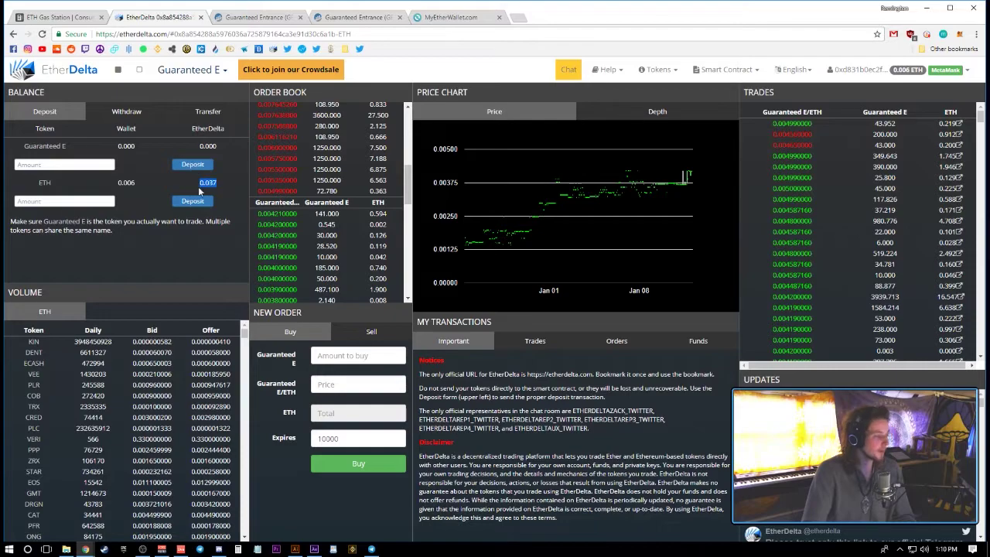
left_click(197, 187)
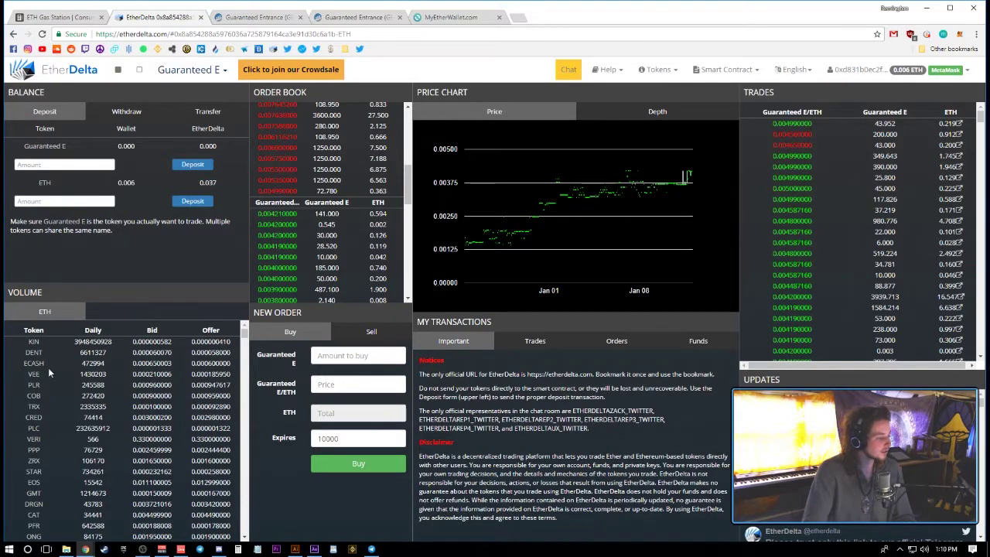
Switch the market to ASTRO, then to ERC20/ETH, and check the token list.
scroll(47, 387, "down", 5)
left_click(33, 401)
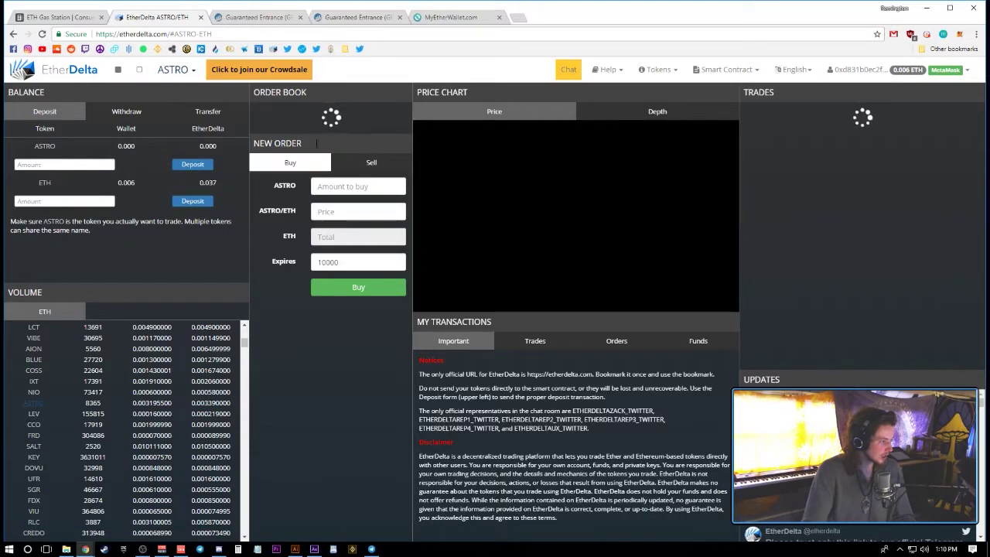
scroll(56, 475, "down", 1)
scroll(56, 474, "down", 1)
left_click(35, 463)
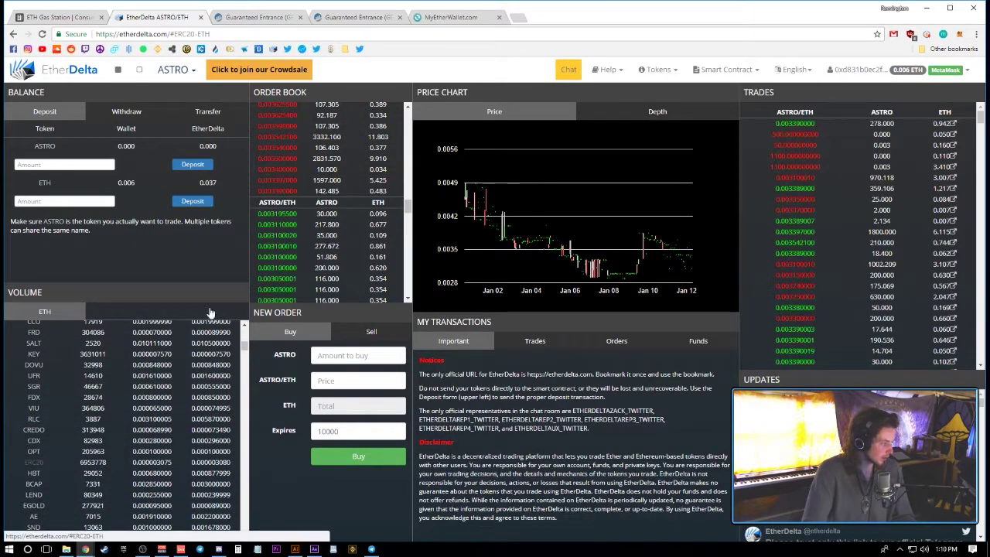
left_click(175, 69)
scroll(181, 161, "down", 5)
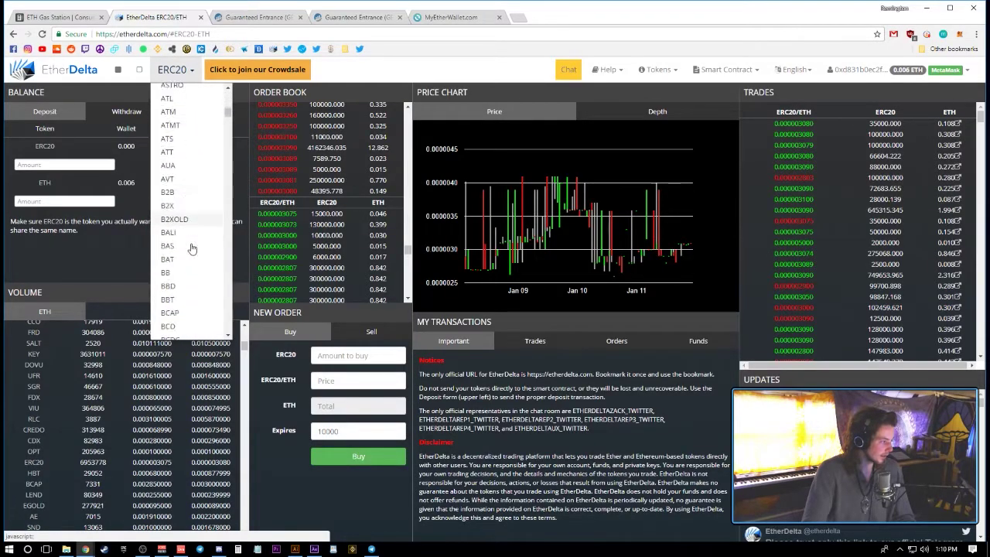
left_click(133, 282)
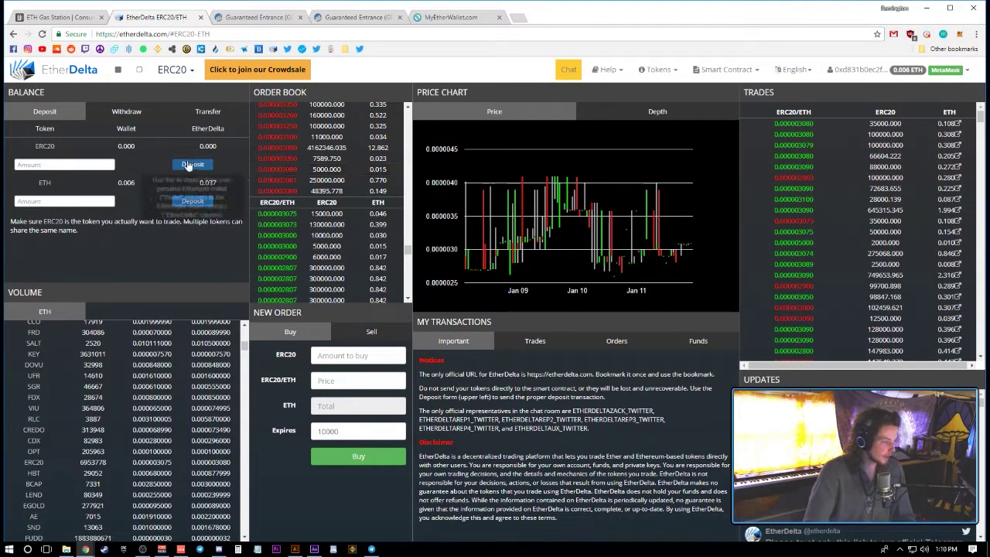
Note the 0.000 ERC20 exchange balance and bring up the Withdraw forms with 7.4 ERC20 entered.
left_click_drag(198, 145, 257, 145)
left_click(127, 112)
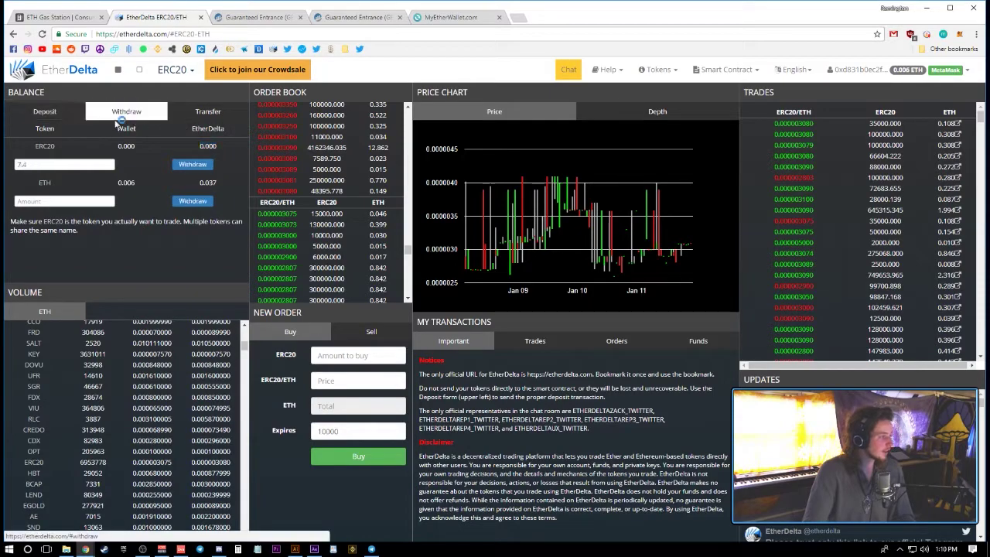
left_click(55, 165)
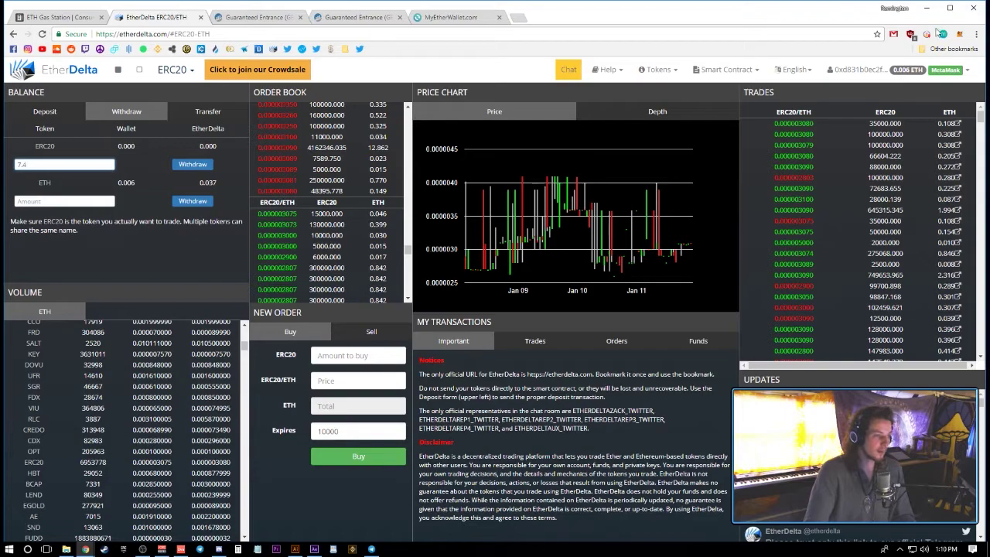
Check the MetaMask wallet summary, then go back to MyEtherWallet's Send Ether & Tokens page.
left_click(959, 35)
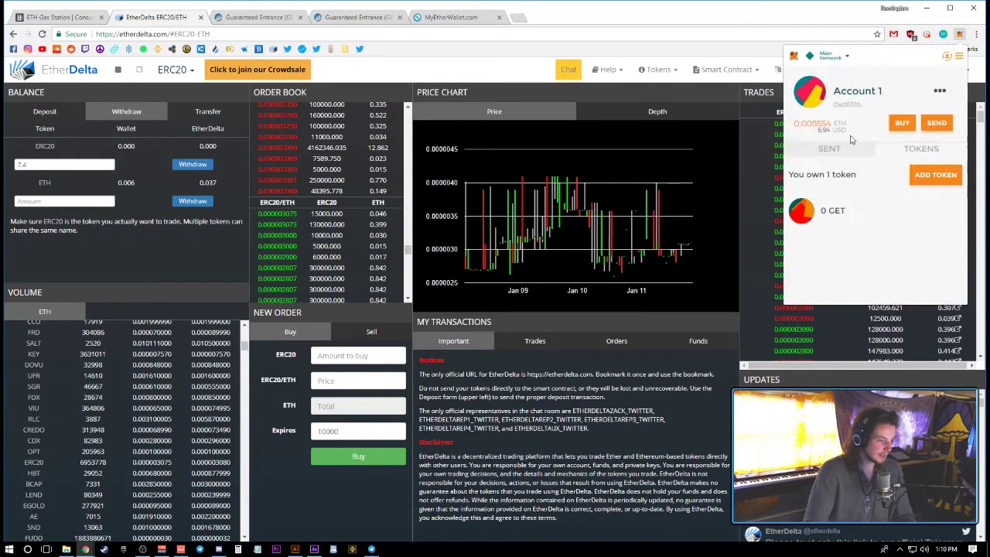
key("Escape")
left_click(449, 17)
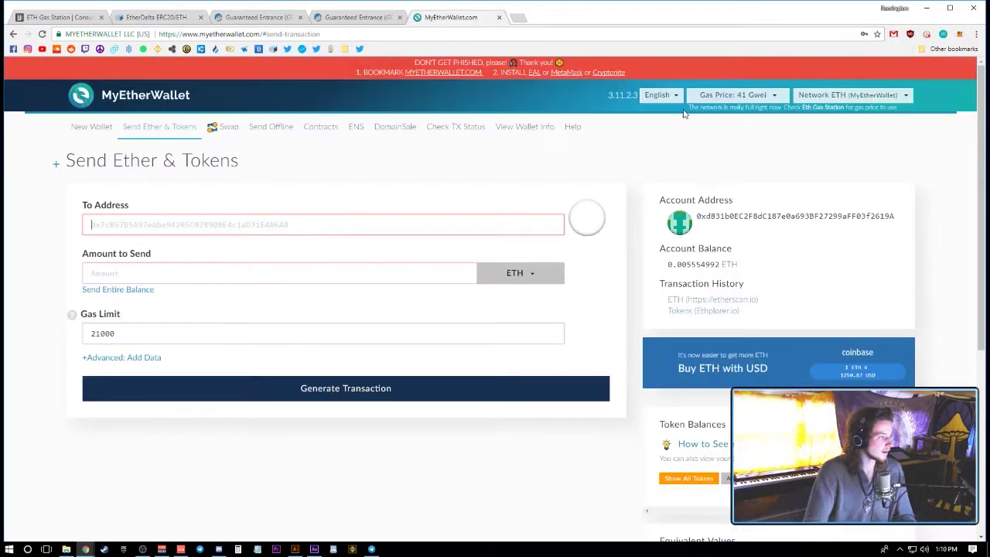